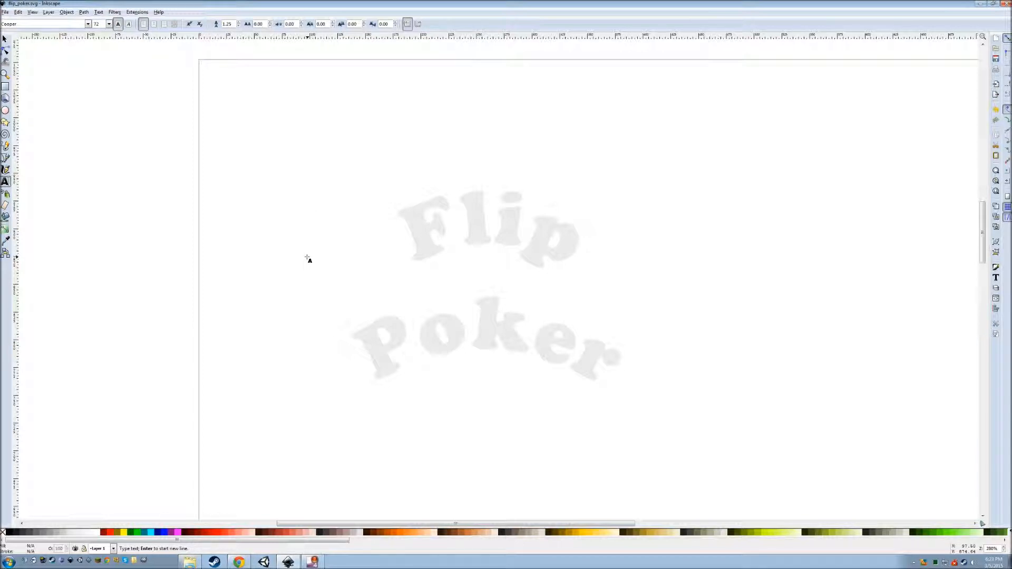
# Add a bold Cooper capital F beside the faded "Flip Poker" lettering and fill it with red
pyautogui.write('f')
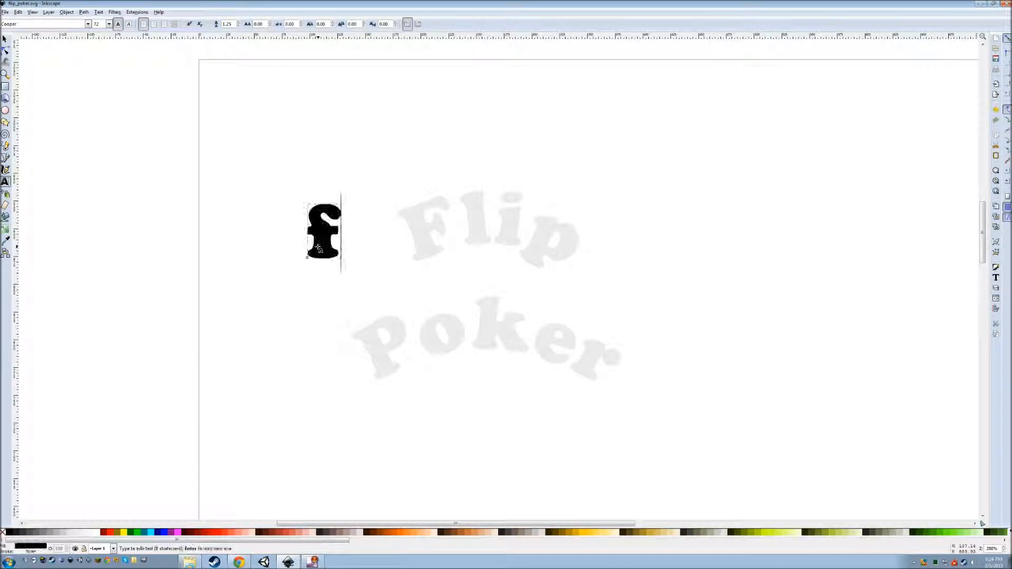
pyautogui.press('BackSpace')
pyautogui.write('F')
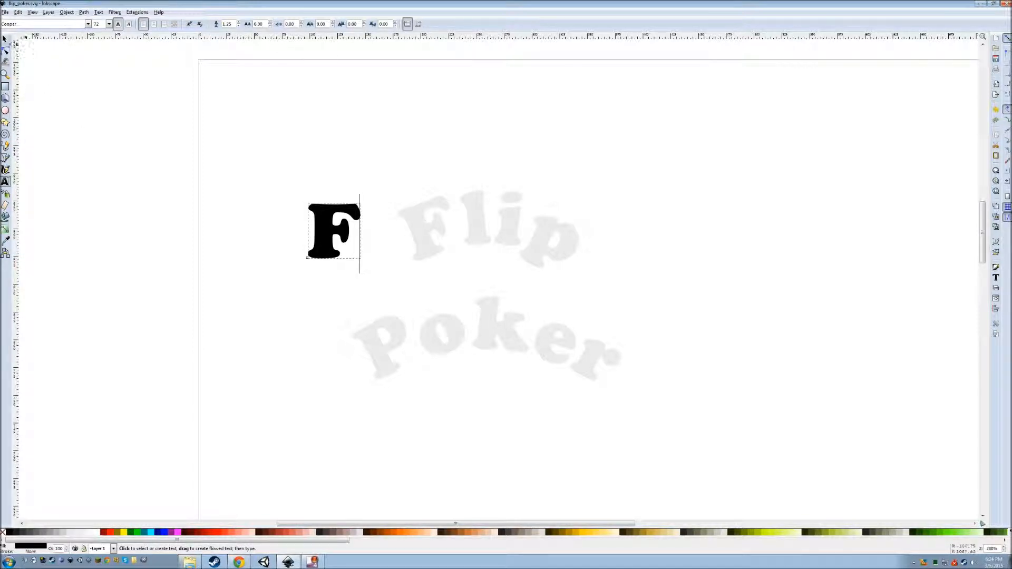
pyautogui.click(5, 39)
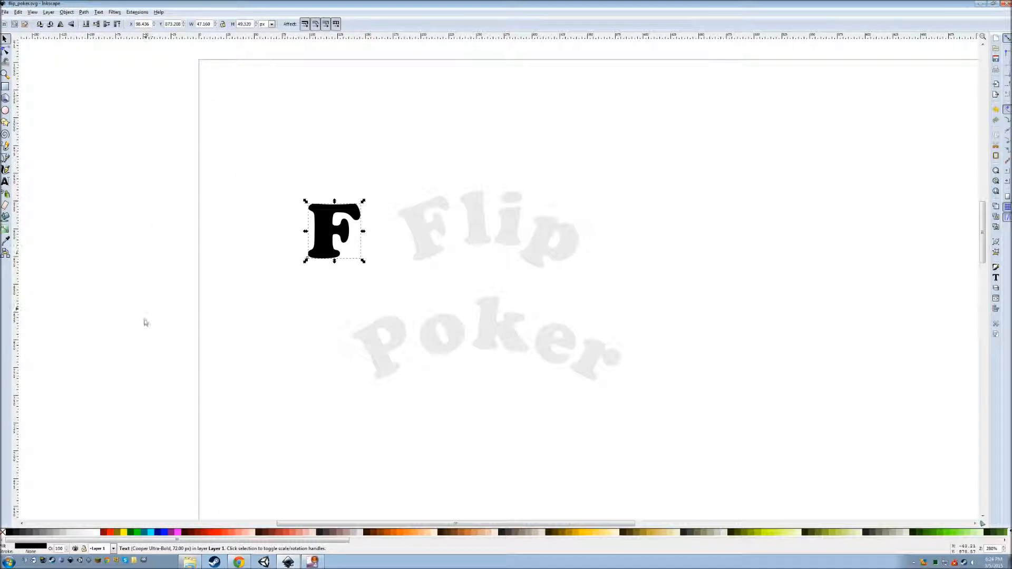
pyautogui.click(114, 533)
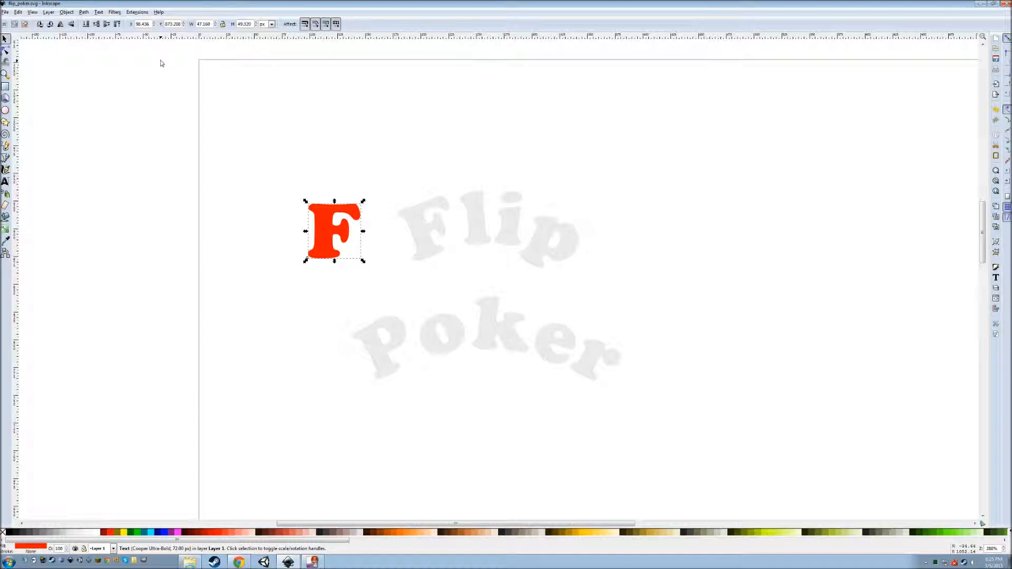
# Apply the Glowing metal bevel filter to the red F
pyautogui.click(114, 12)
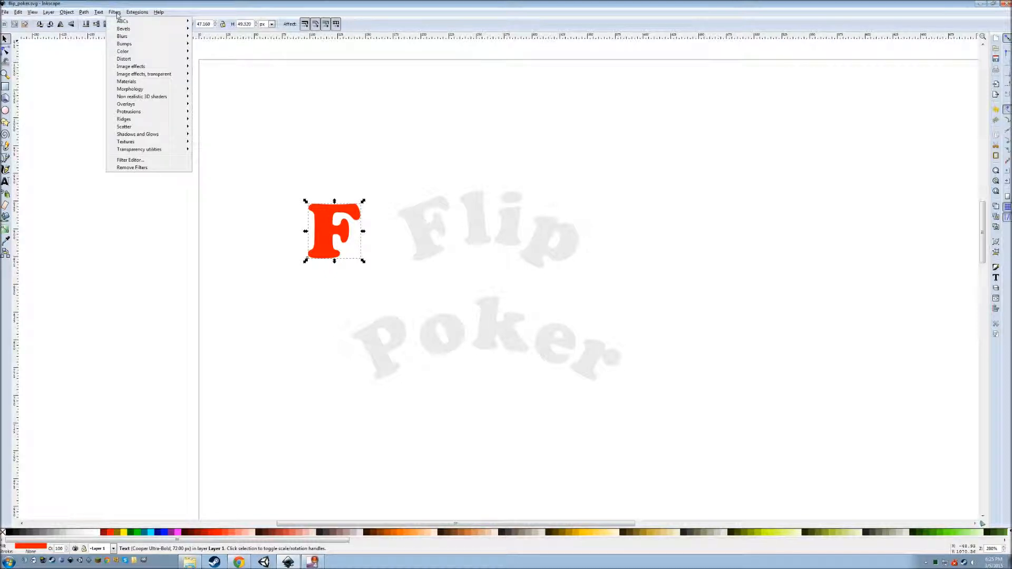
pyautogui.moveTo(151, 31)
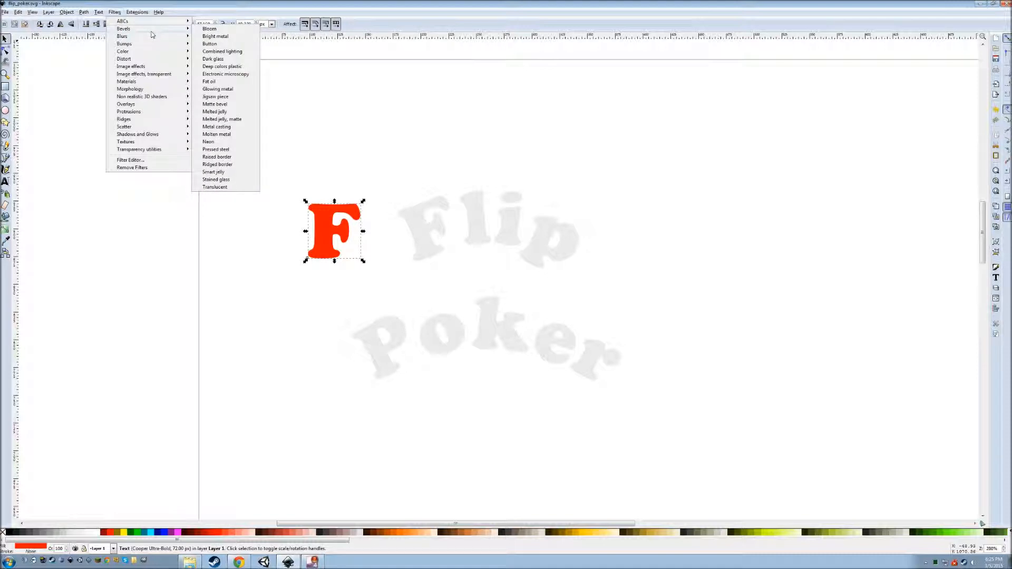
pyautogui.click(118, 15)
pyautogui.click(118, 15)
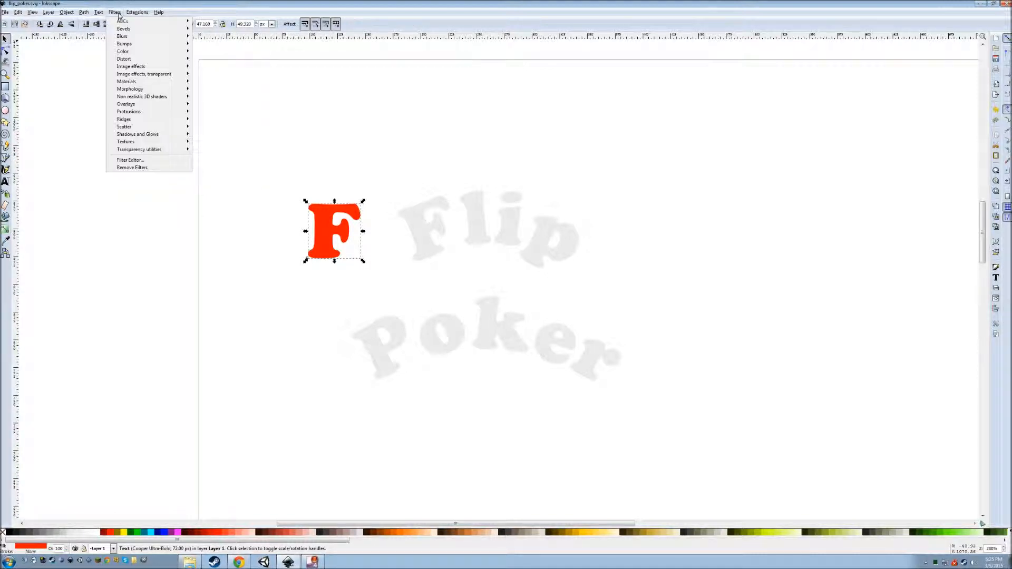
pyautogui.moveTo(133, 32)
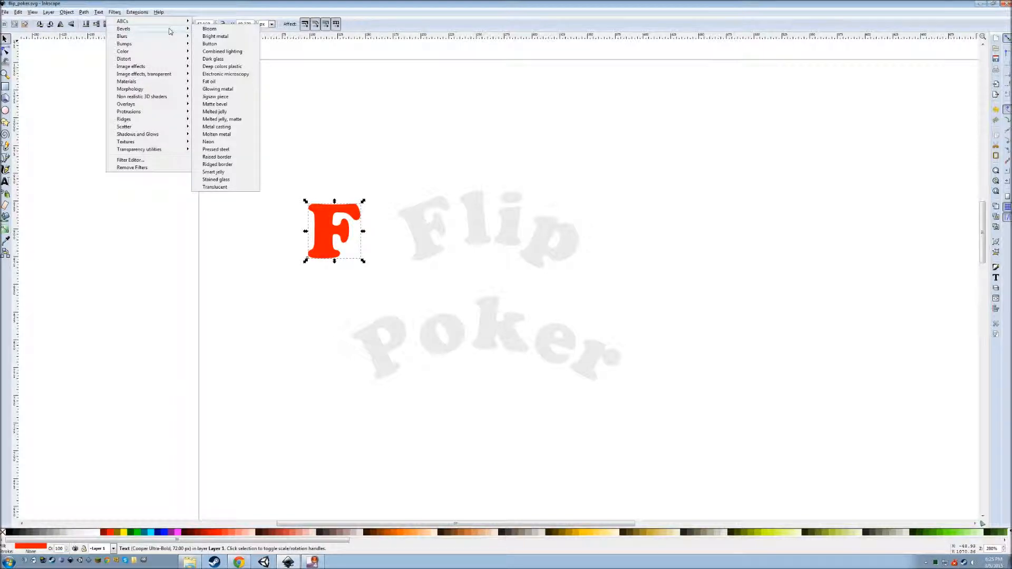
pyautogui.click(227, 88)
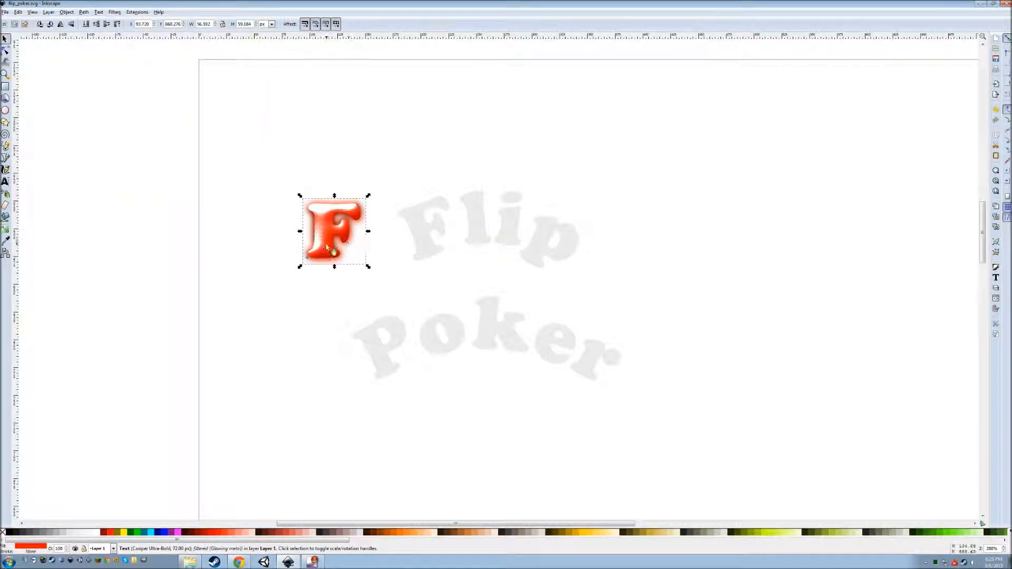
# Examine the Glowing metal effect on the red F up close
pyautogui.scroll(8, 329, 251)
pyautogui.scroll(-5, 328, 249)
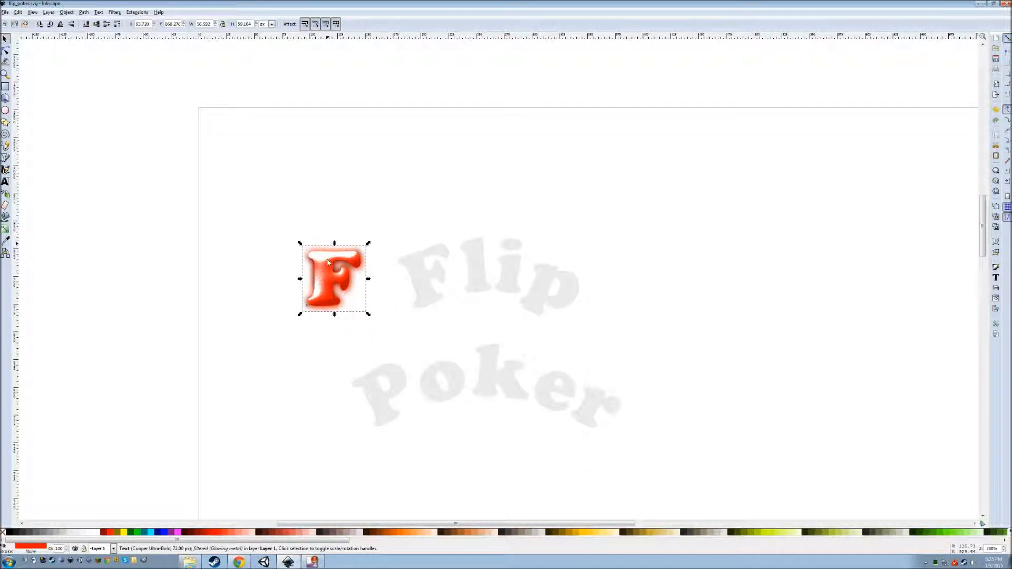
pyautogui.scroll(2, 316, 293)
pyautogui.scroll(2, 316, 295)
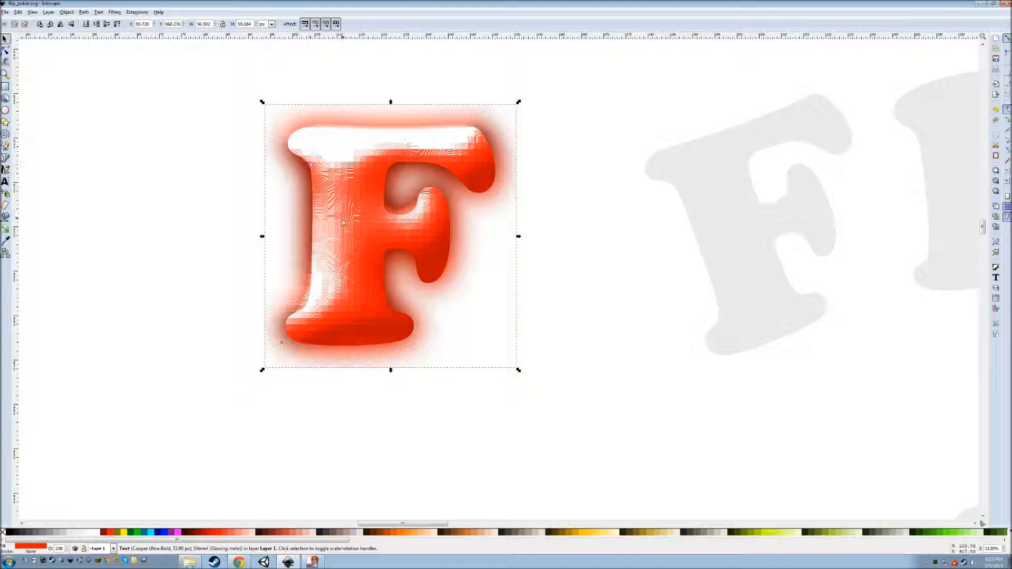
pyautogui.scroll(-1, 379, 242)
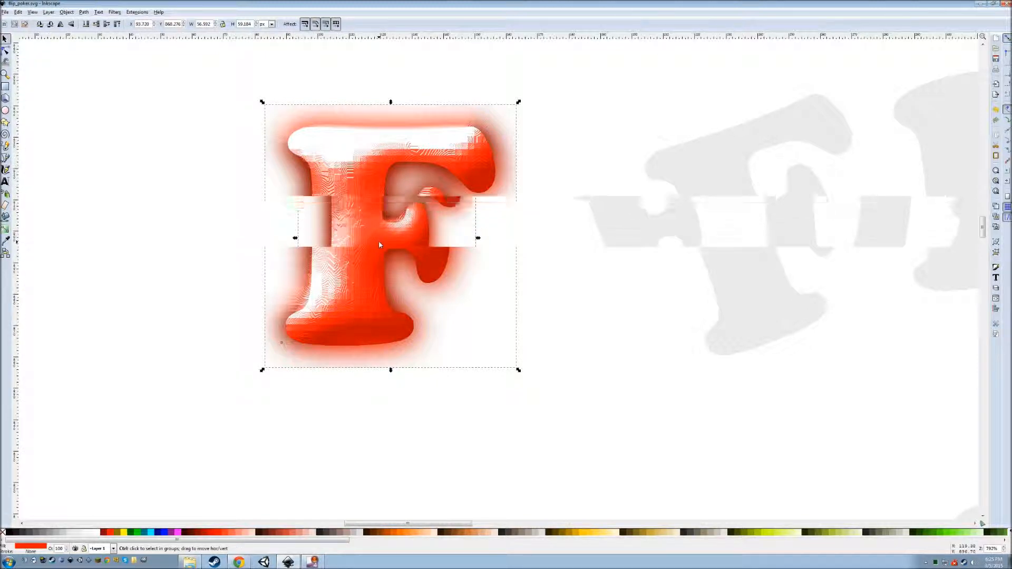
pyautogui.scroll(-1, 379, 247)
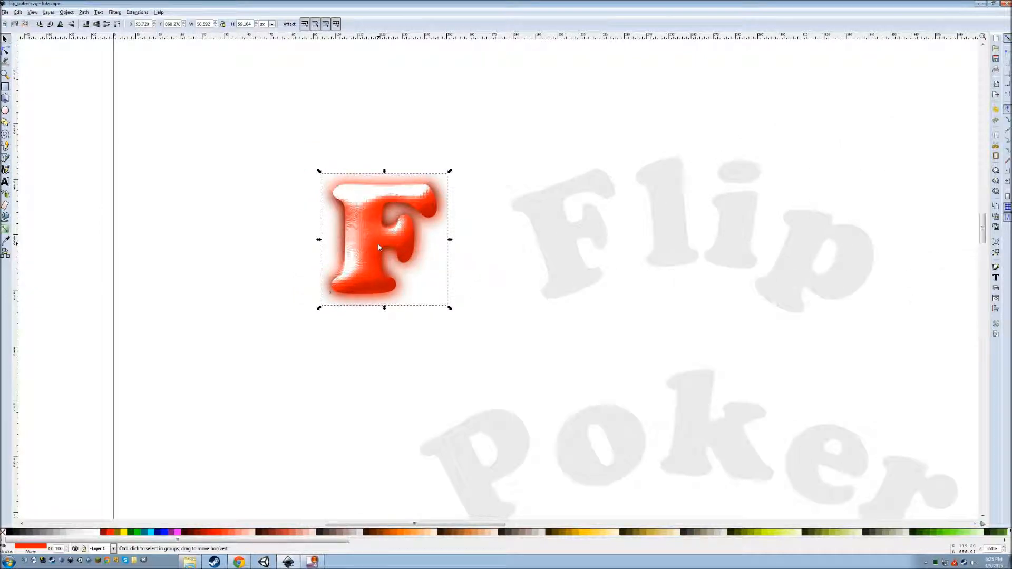
pyautogui.scroll(-1, 379, 248)
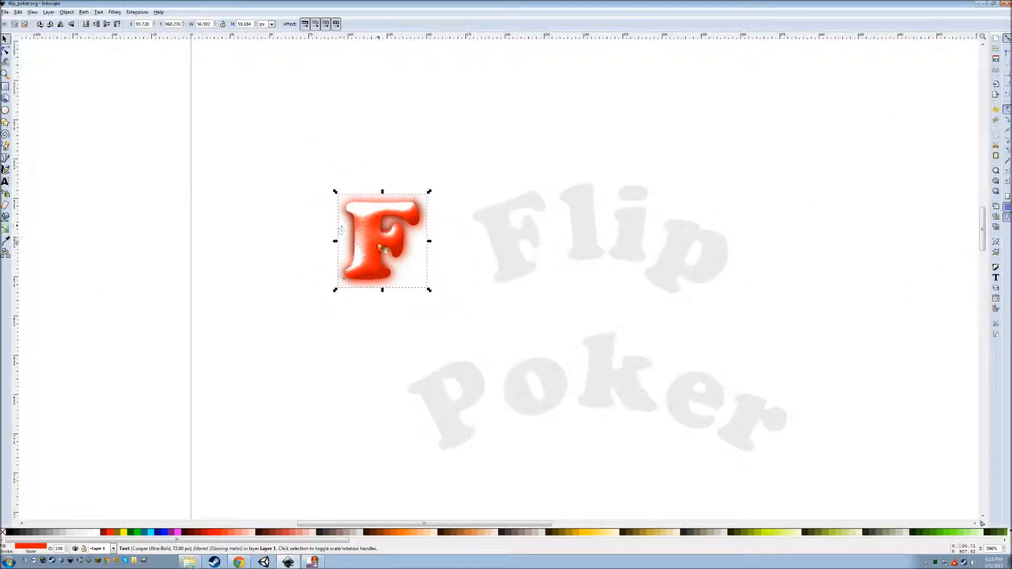
# Open the Filter Editor beside the red F and show the parameters of the filter's Specular Lighting effect
pyautogui.click(114, 12)
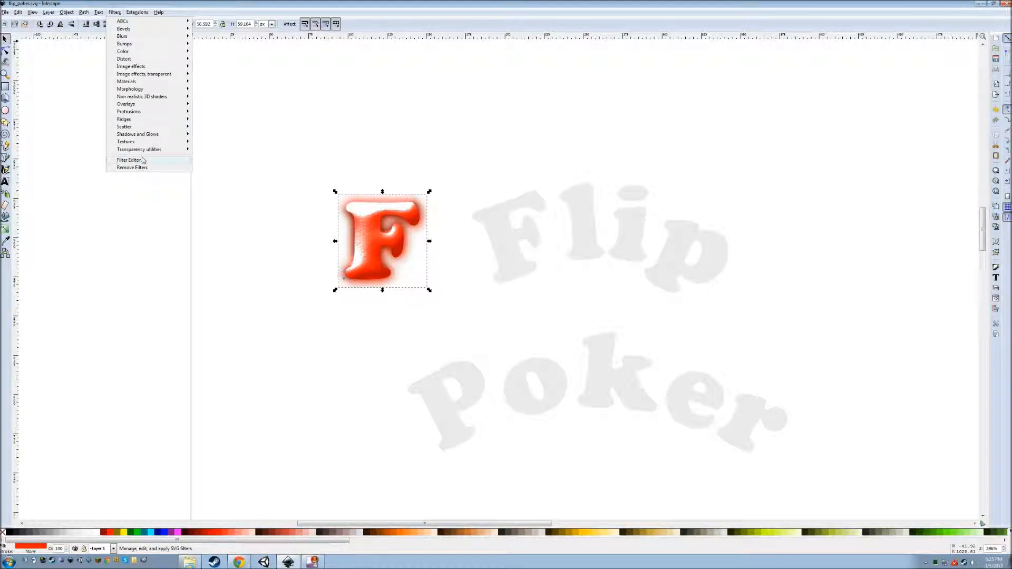
pyautogui.click(129, 160)
pyautogui.moveTo(216, 55); pyautogui.dragTo(730, 42)
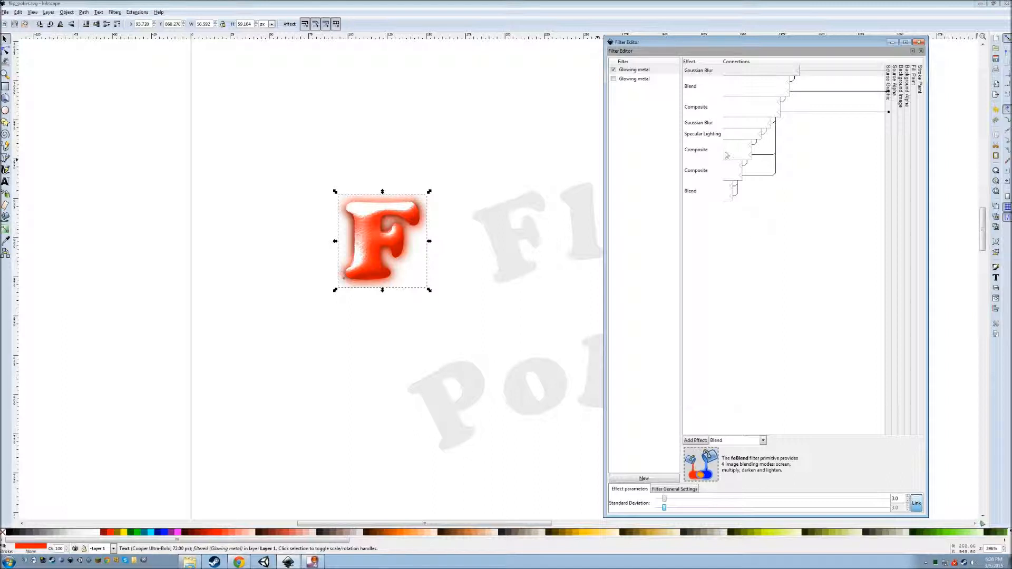
pyautogui.click(724, 135)
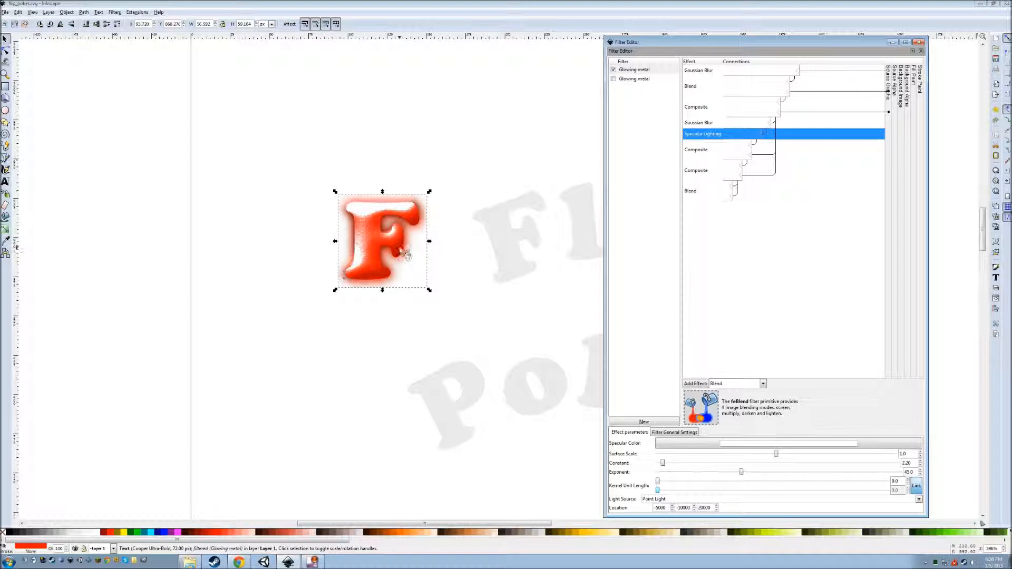
pyautogui.moveTo(679, 44); pyautogui.dragTo(650, 49)
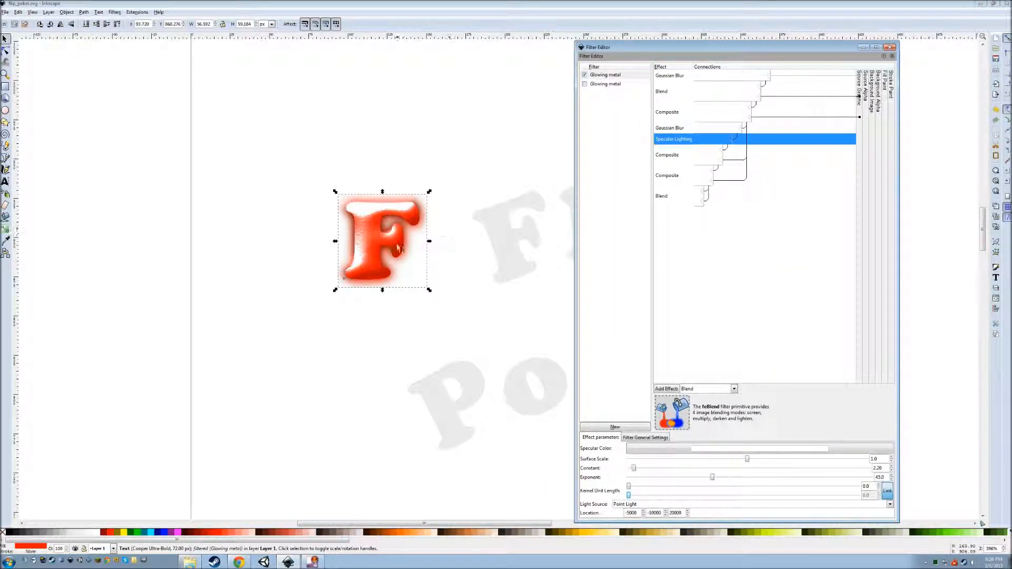
# Rotate the red F counterclockwise to match the tilt of the faded F and place it over that letter
pyautogui.click(392, 251)
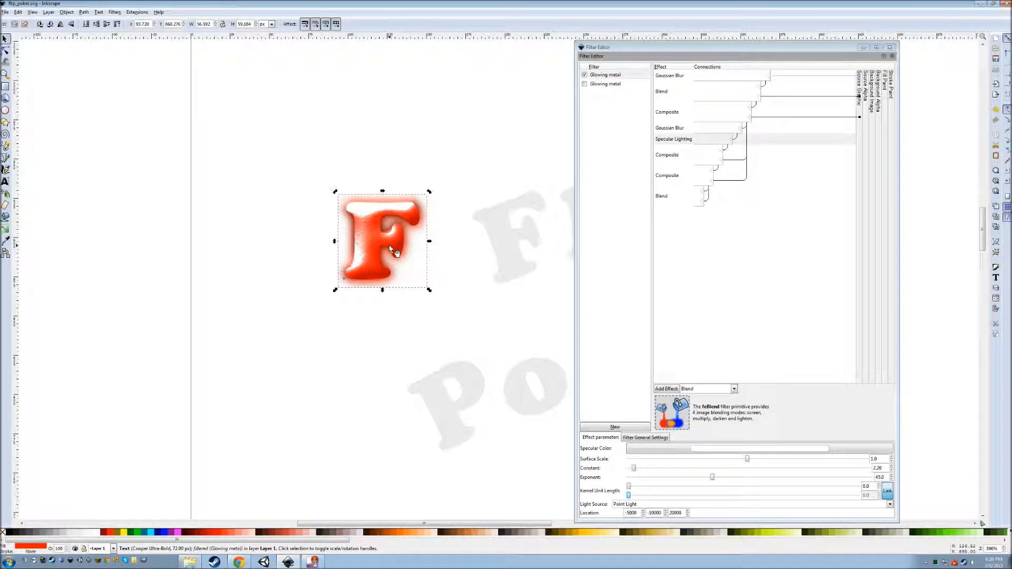
pyautogui.click(436, 289)
pyautogui.click(419, 287)
pyautogui.click(406, 270)
pyautogui.moveTo(429, 289); pyautogui.dragTo(449, 280)
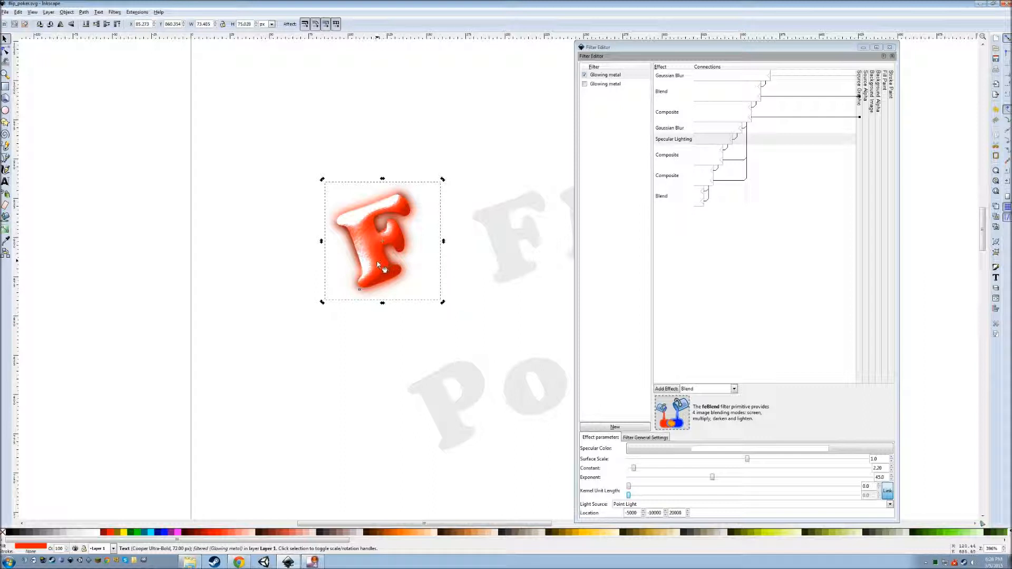
pyautogui.moveTo(380, 265); pyautogui.dragTo(512, 258)
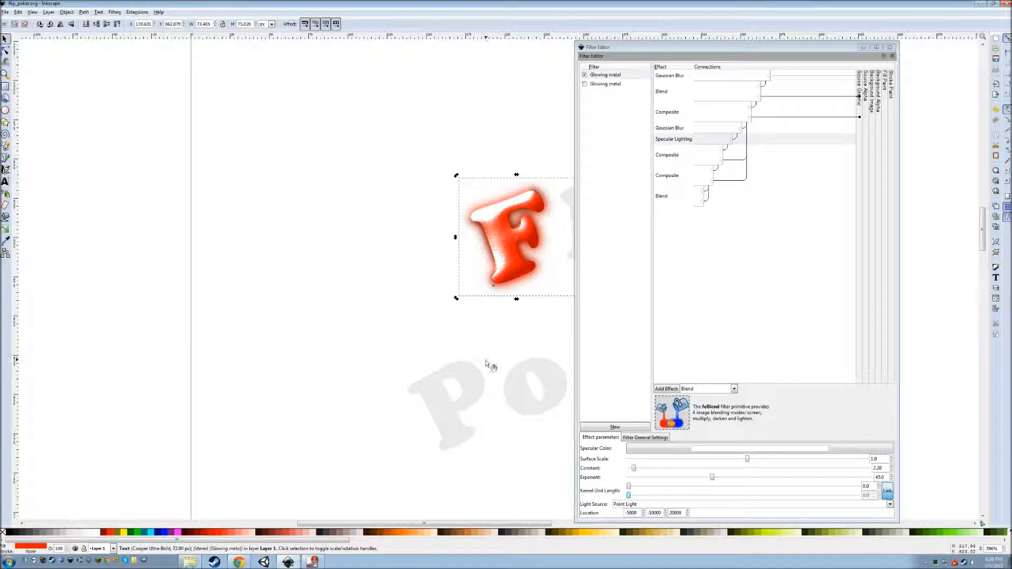
# Move the Filter Editor clear of the lettering and paste a copy of the red F over the end of "Flip"
pyautogui.moveTo(711, 47); pyautogui.dragTo(195, 34)
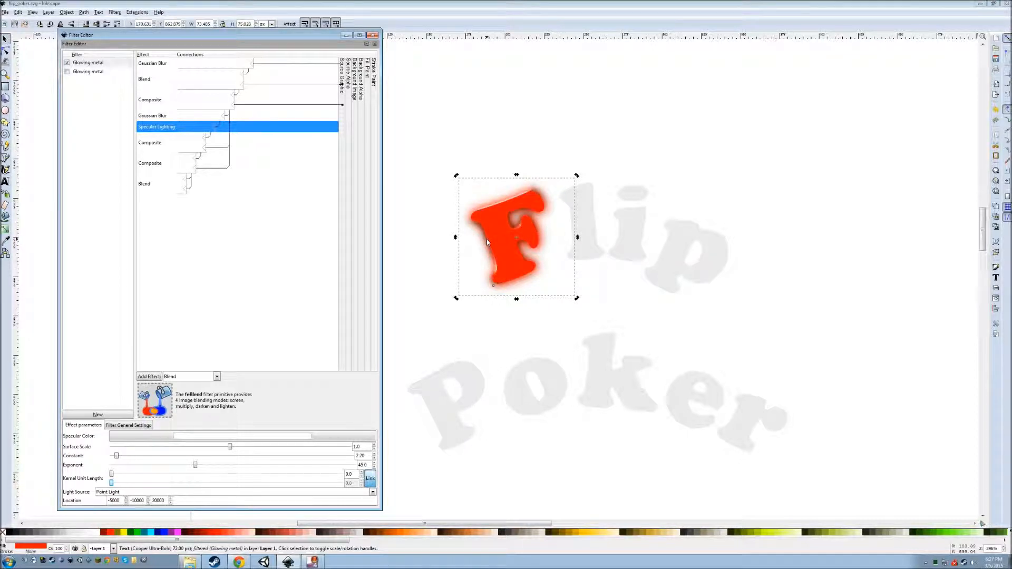
pyautogui.click(406, 220)
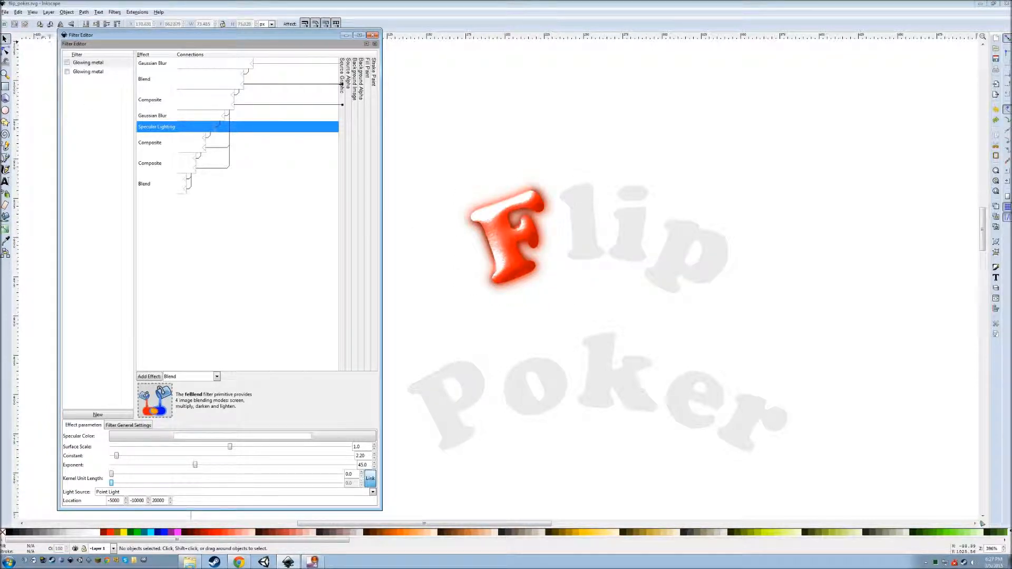
pyautogui.click(501, 239)
pyautogui.rightClick(500, 238)
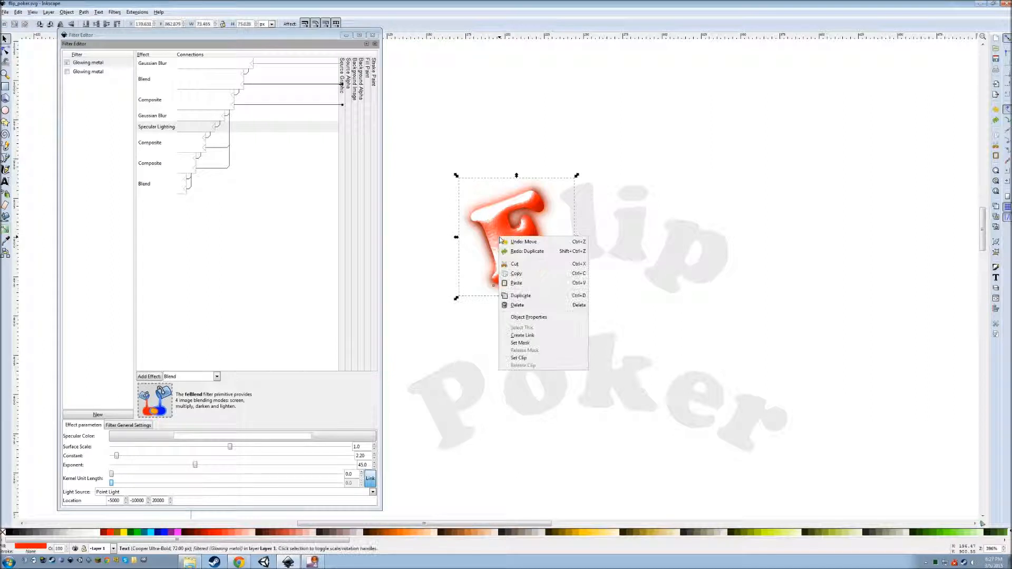
pyautogui.click(517, 273)
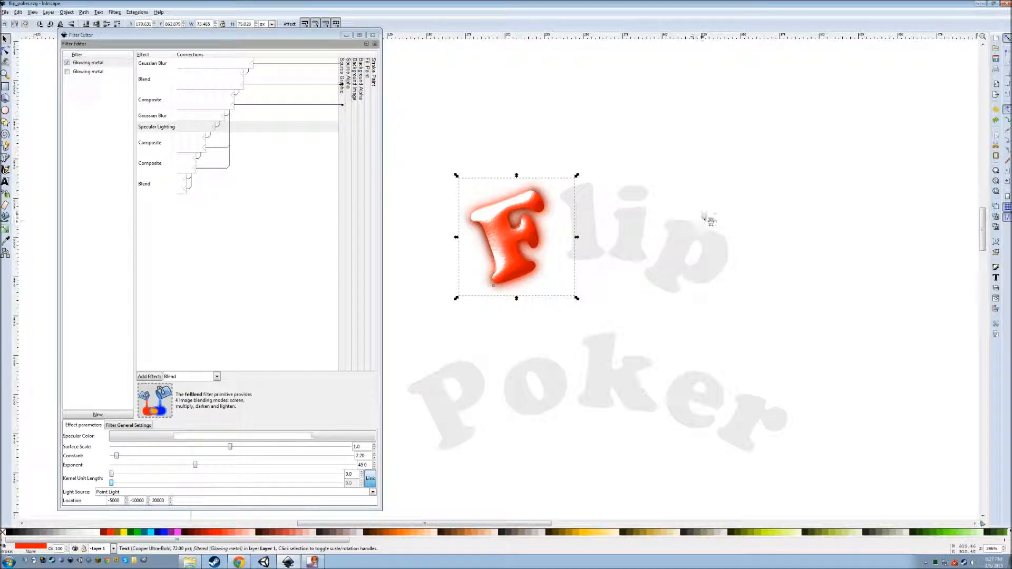
pyautogui.rightClick(720, 204)
pyautogui.click(737, 250)
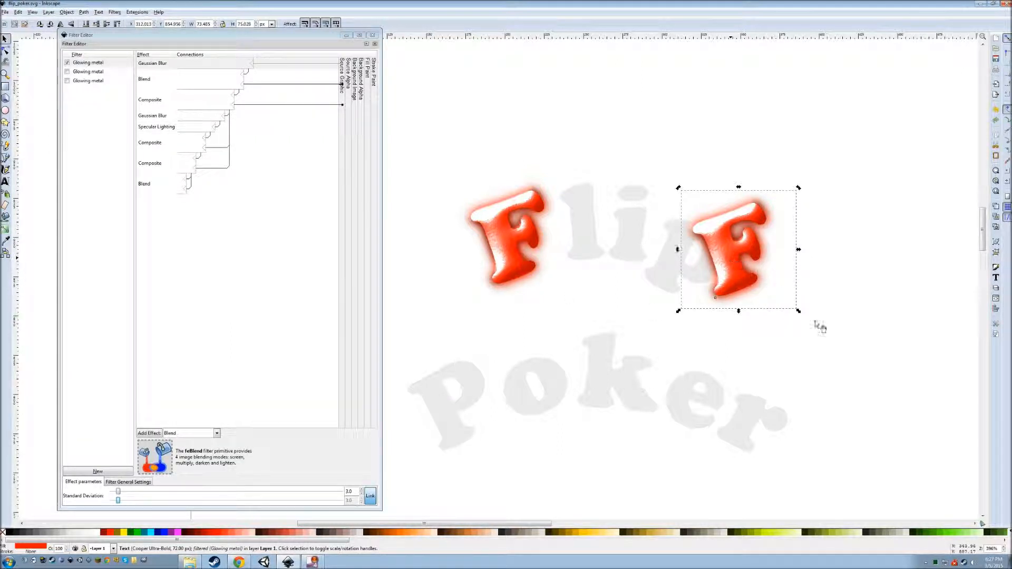
# Rotate the pasted F slightly clockwise and place it over the faded "l" of "Flip"
pyautogui.click(775, 301)
pyautogui.moveTo(798, 315); pyautogui.dragTo(784, 327)
pyautogui.click(733, 252)
pyautogui.moveTo(727, 249); pyautogui.dragTo(587, 219)
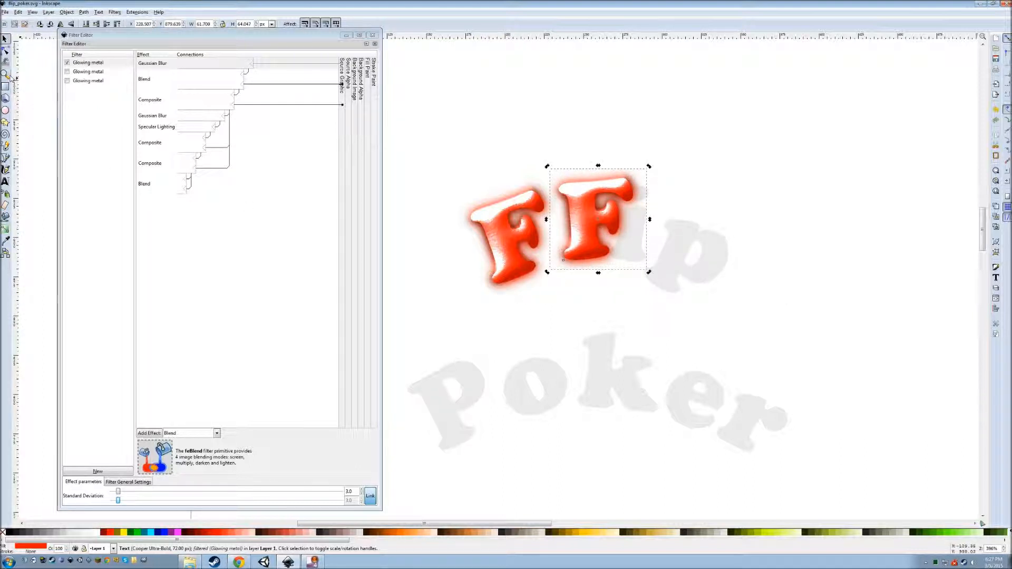
# Replace the copied letter's text with a lowercase "l"
pyautogui.click(5, 181)
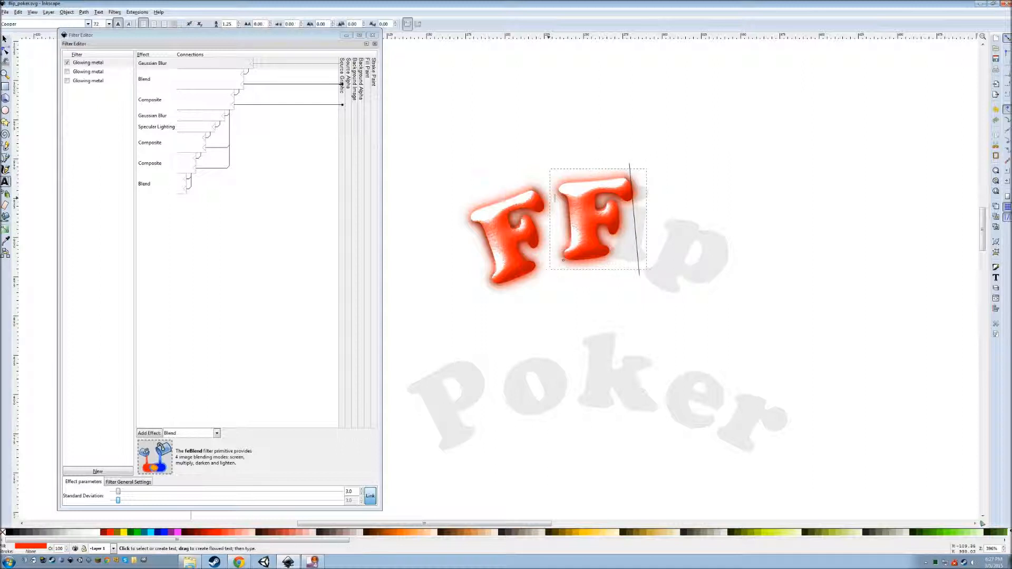
pyautogui.click(627, 215)
pyautogui.write('L')
pyautogui.press('BackSpace')
pyautogui.write('l')
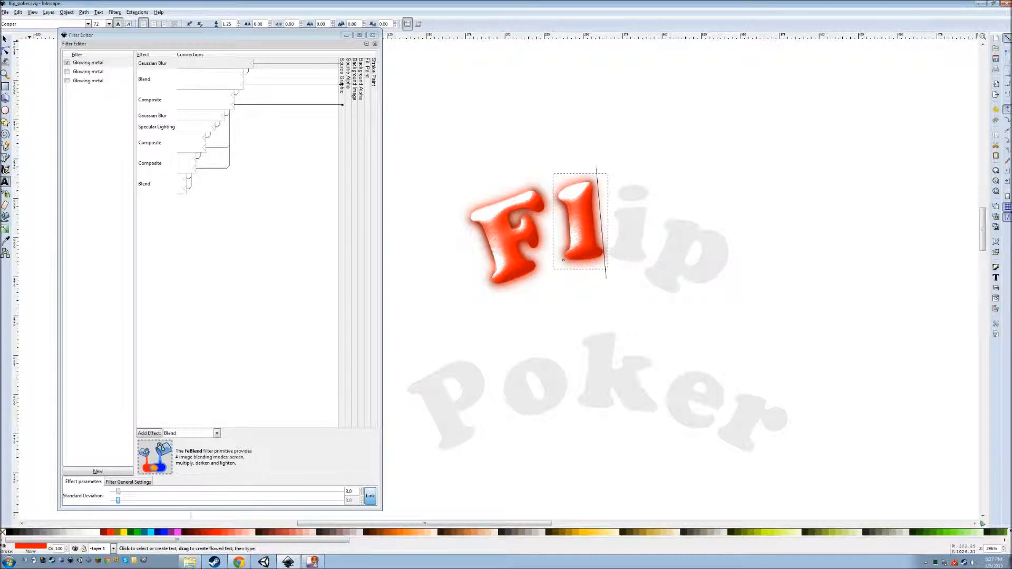
pyautogui.click(4, 38)
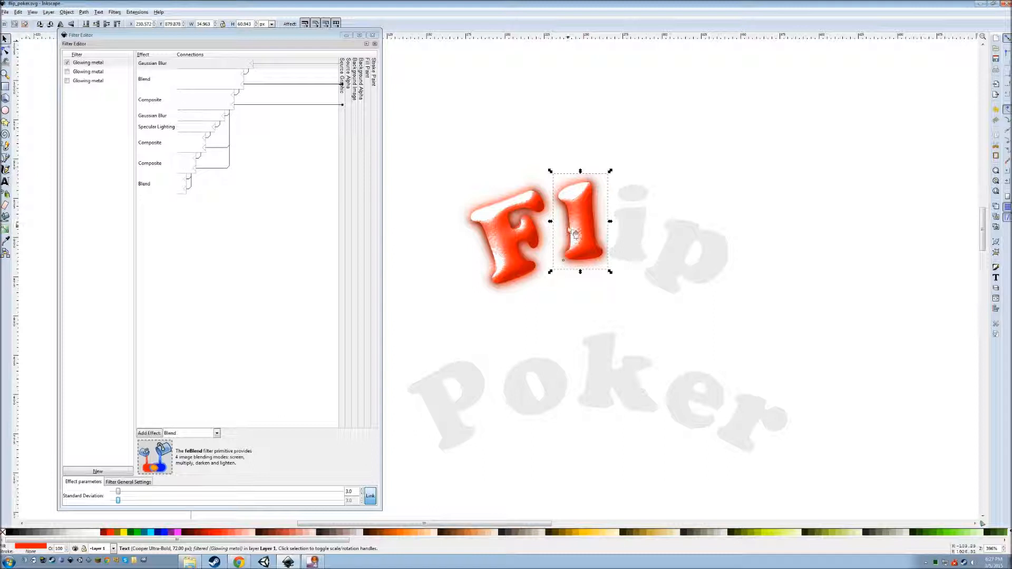
# Set the Exponent of the first F's Specular Lighting effect to 53.0
pyautogui.click(500, 230)
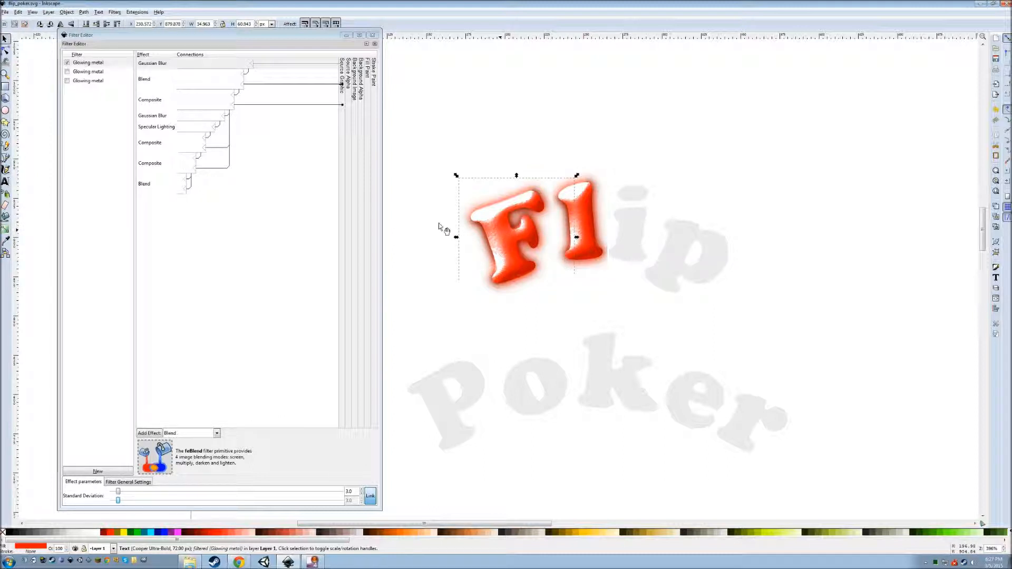
pyautogui.click(179, 127)
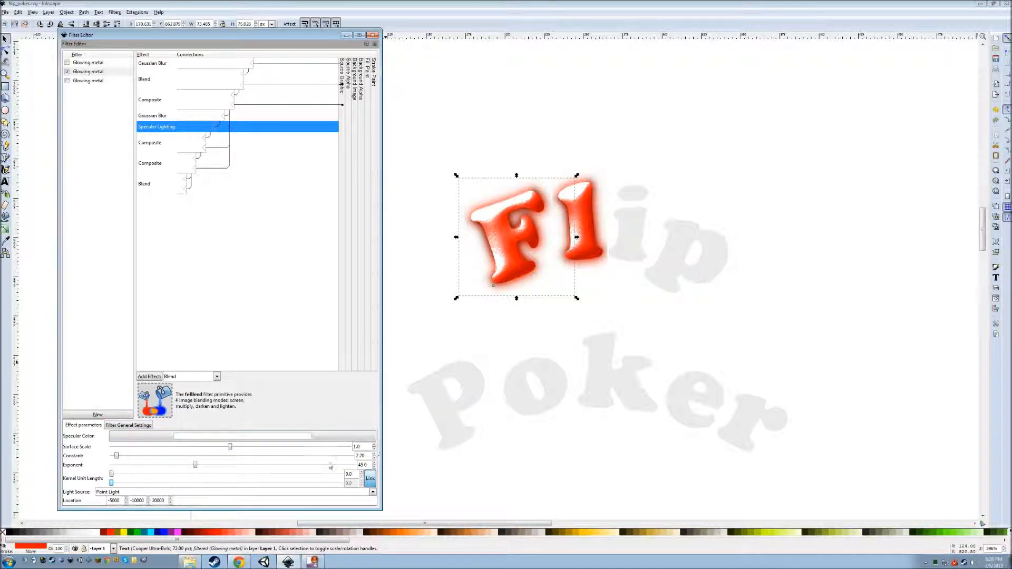
pyautogui.moveTo(196, 468); pyautogui.dragTo(215, 470)
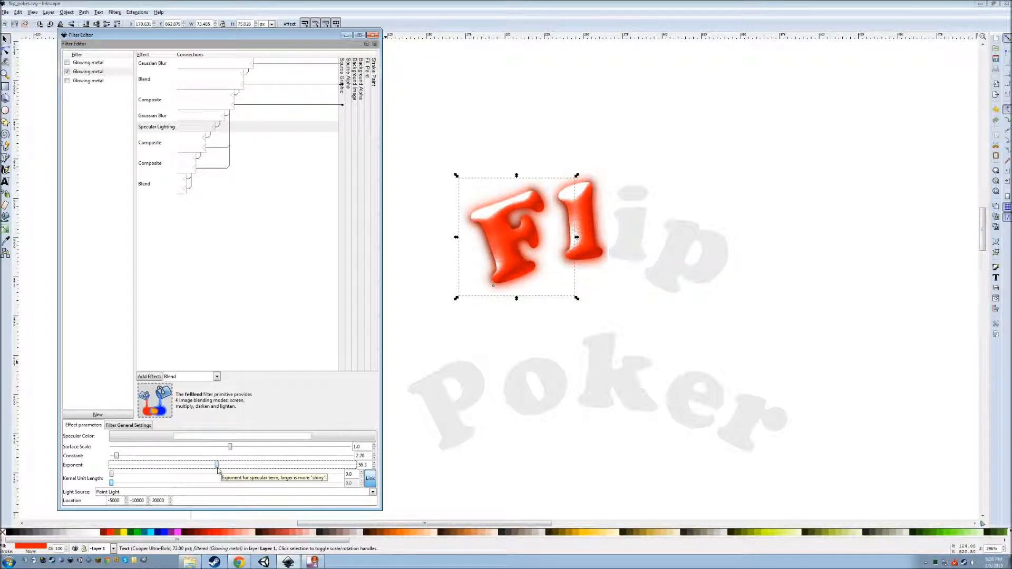
pyautogui.moveTo(222, 469)
pyautogui.mouseDown()
pyautogui.moveTo(233, 470)
pyautogui.moveTo(141, 467)
pyautogui.moveTo(312, 470)
pyautogui.moveTo(207, 472)
pyautogui.mouseUp()
pyautogui.click(211, 472)
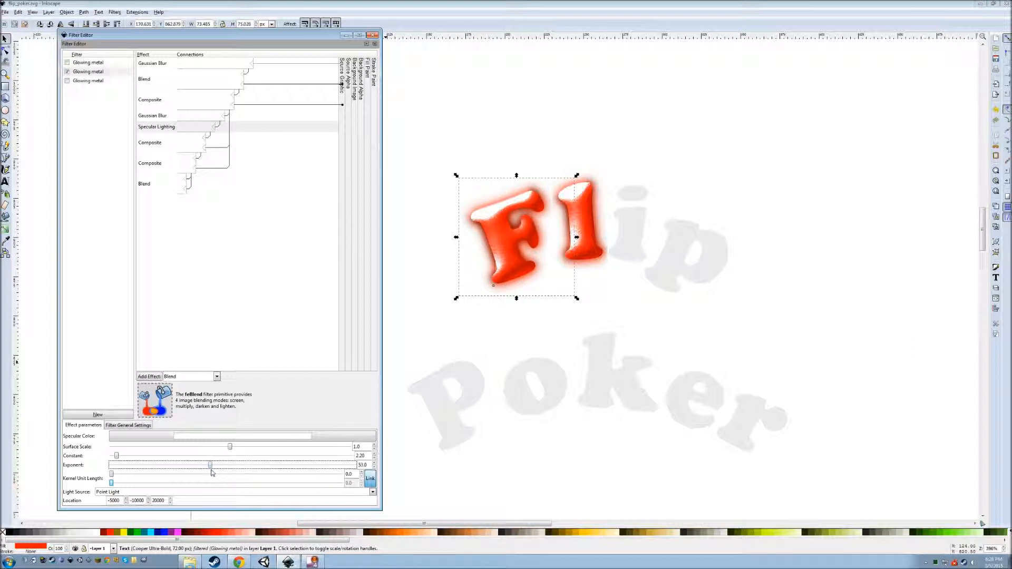
# Change the F's Specular Lighting source to a Distant Light with azimuth 315 and elevation 62
pyautogui.click(177, 493)
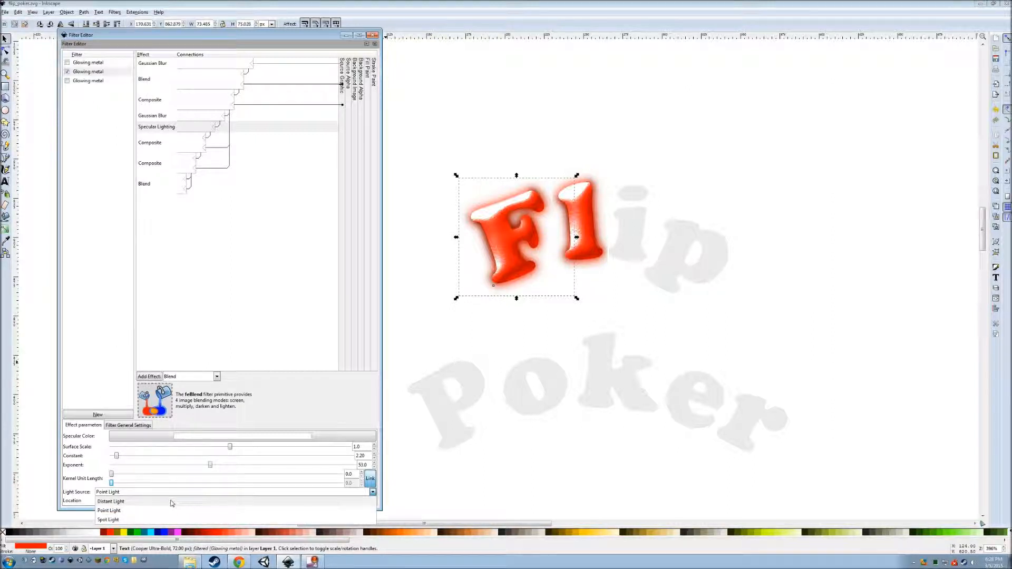
pyautogui.click(170, 502)
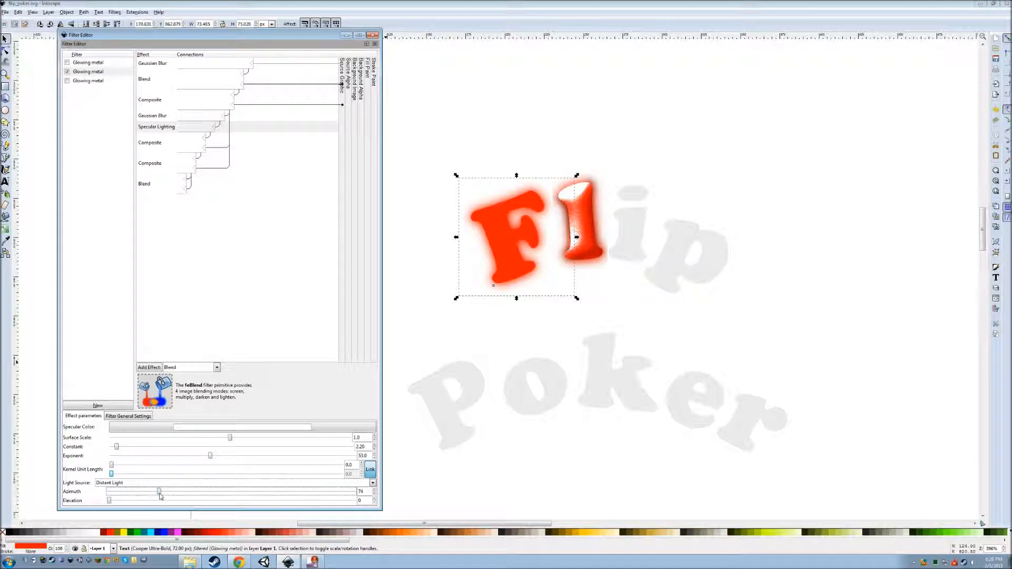
pyautogui.moveTo(110, 501); pyautogui.dragTo(324, 494)
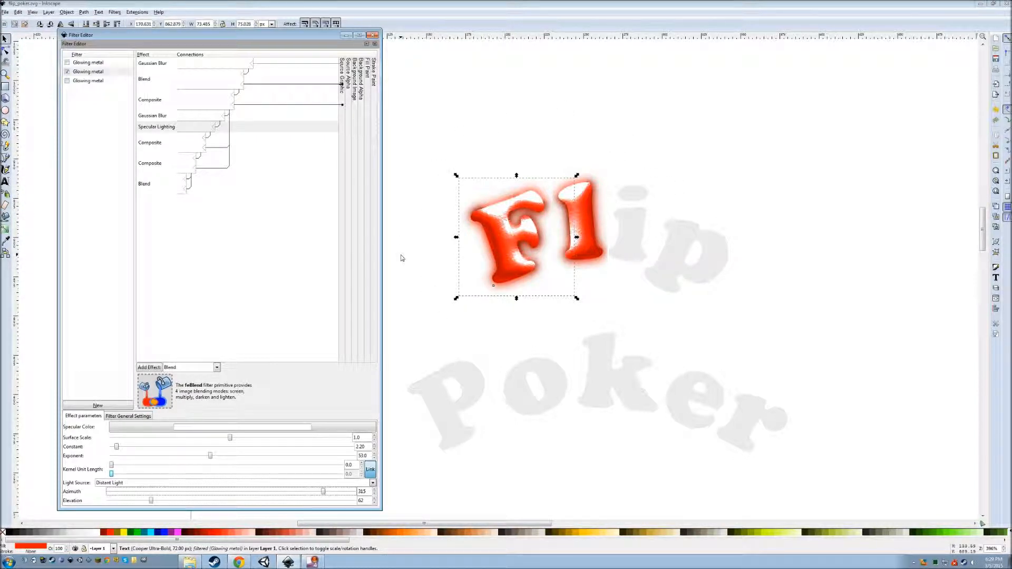
# Change the l's Specular Lighting source to a Distant Light and set its elevation to 45
pyautogui.click(565, 240)
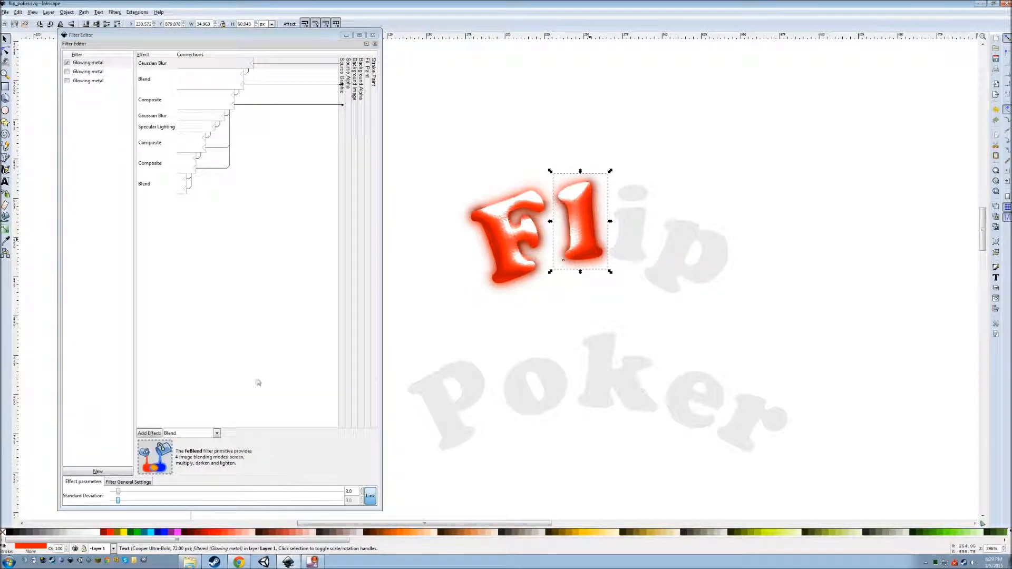
pyautogui.click(169, 128)
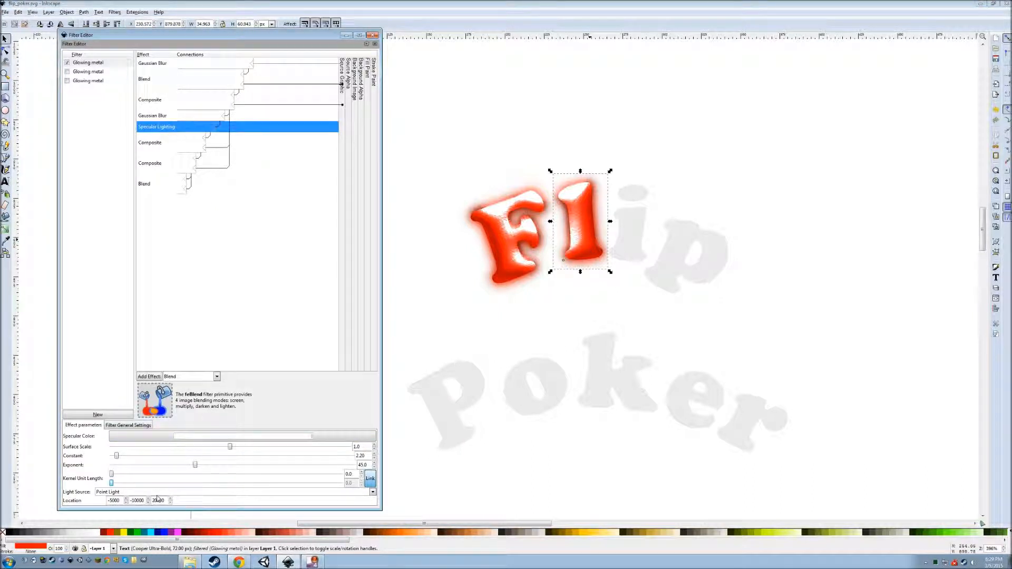
pyautogui.click(372, 492)
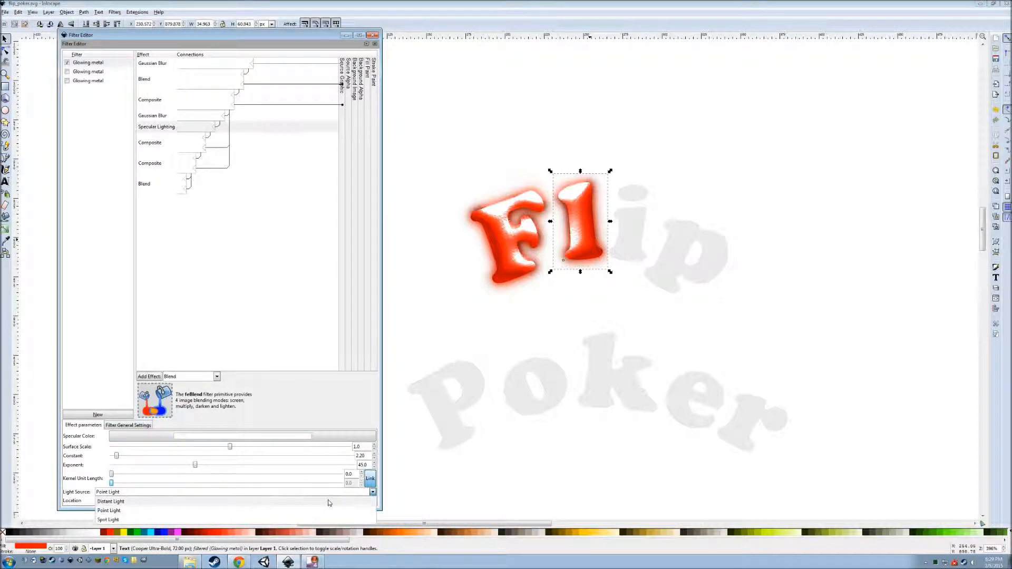
pyautogui.click(307, 508)
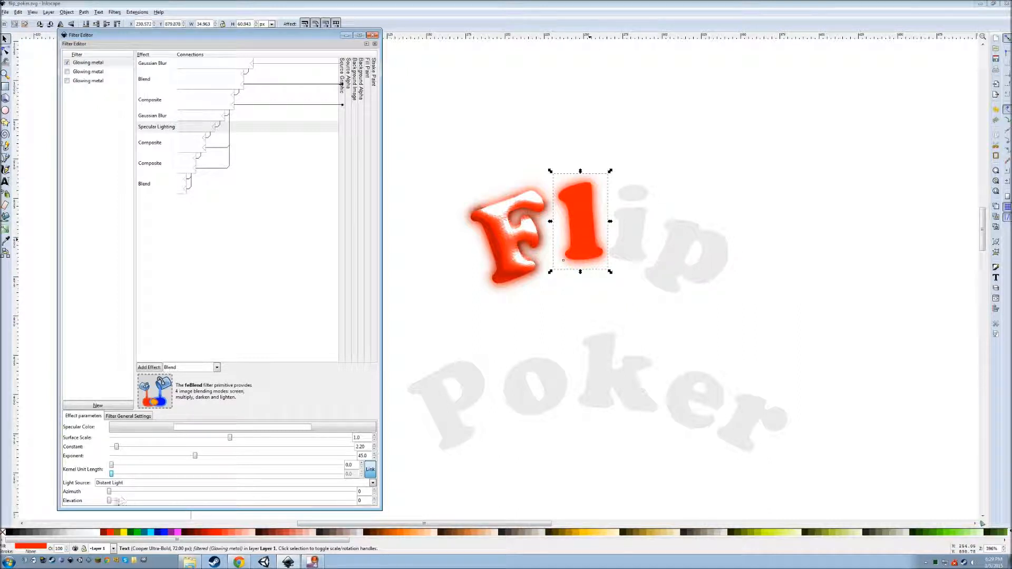
pyautogui.doubleClick(365, 500)
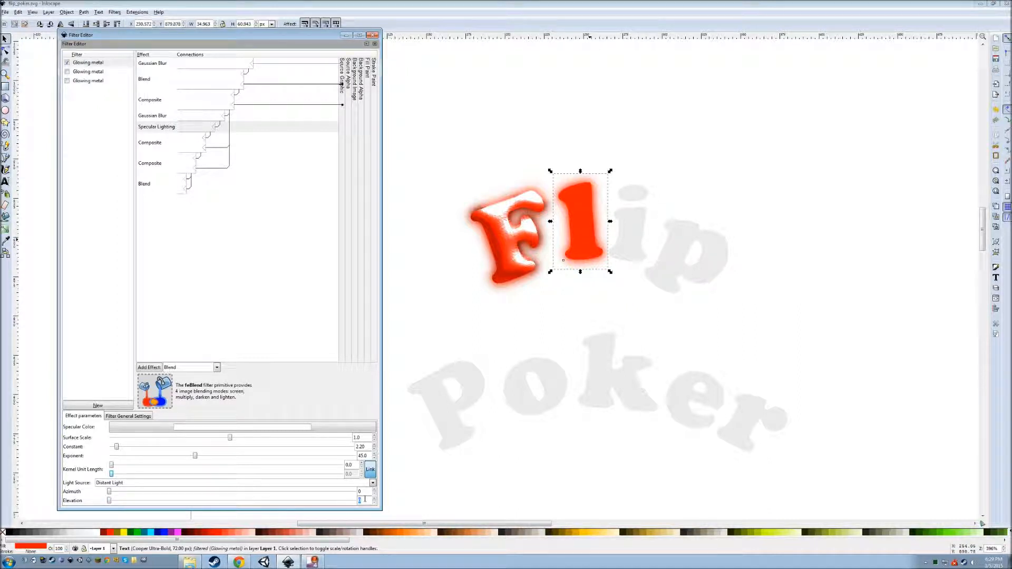
pyautogui.write('45')
pyautogui.press('Return')
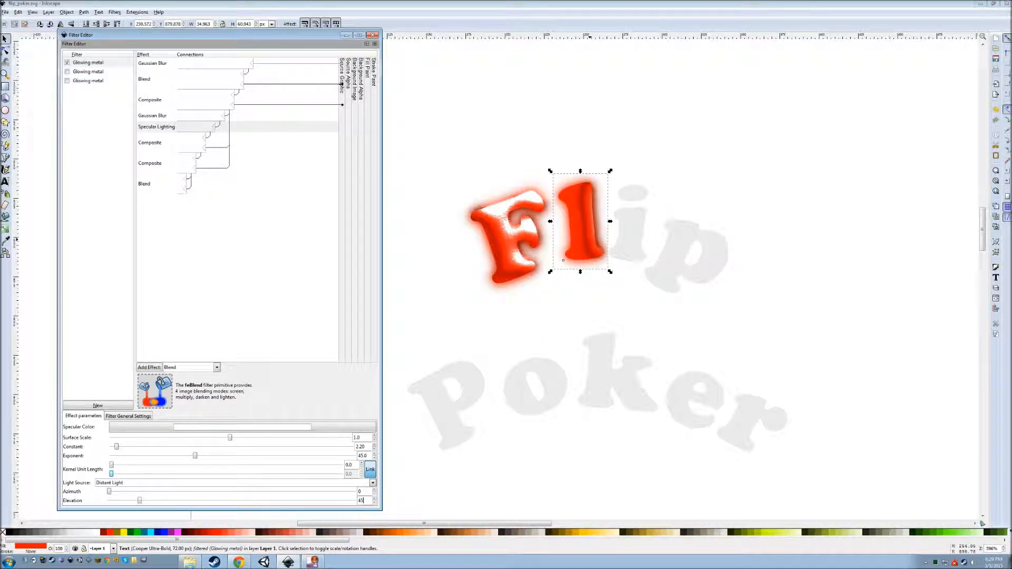
# Compare with the F's light settings and match the l's Distant Light to them: elevation 62, azimuth 315
pyautogui.click(515, 227)
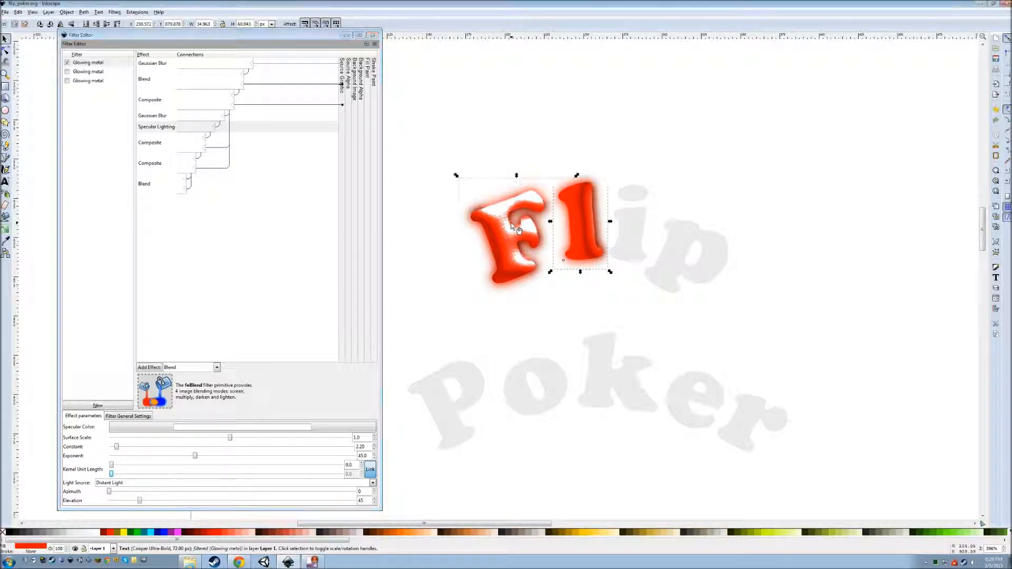
pyautogui.click(173, 127)
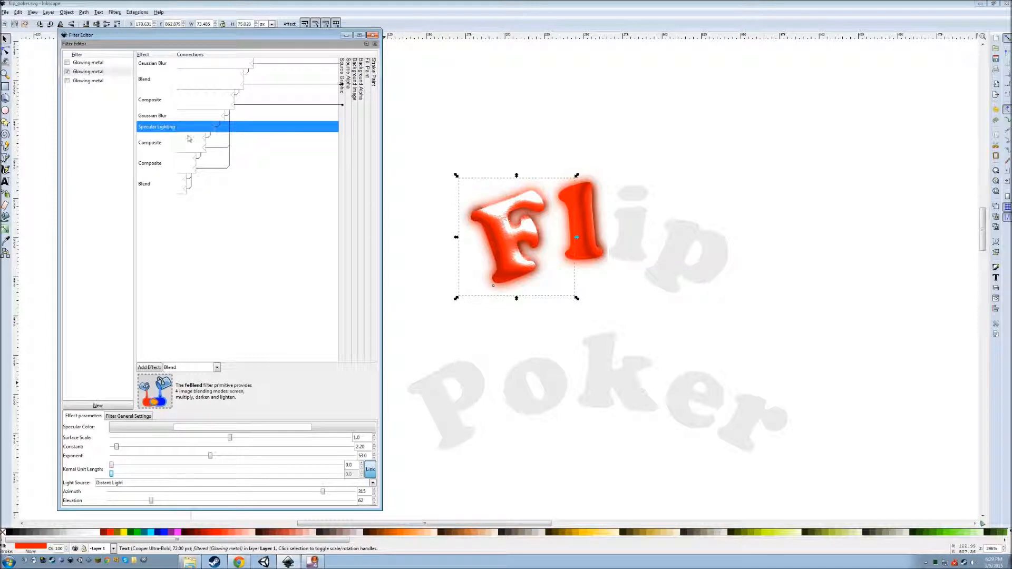
pyautogui.click(596, 231)
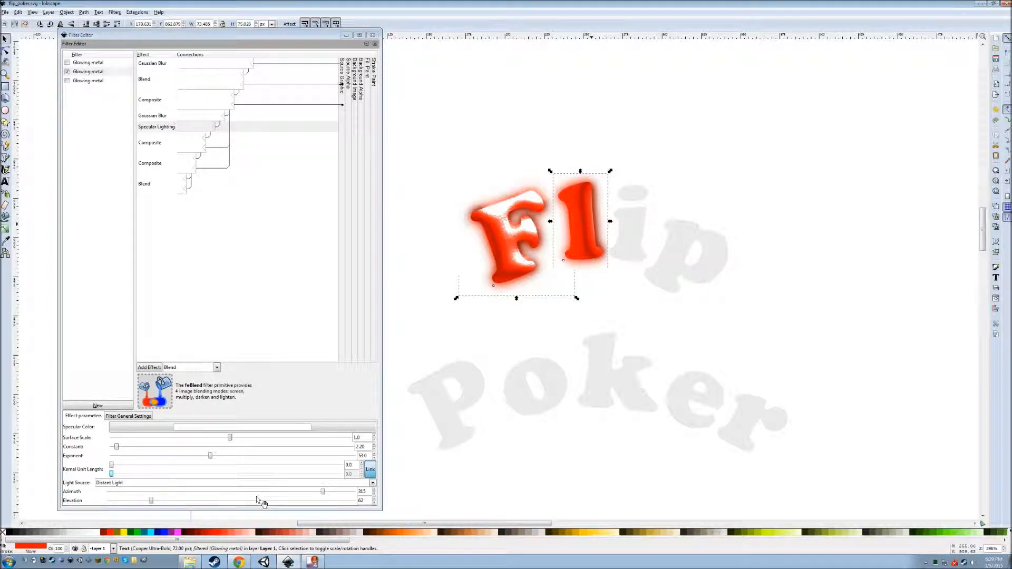
pyautogui.click(165, 128)
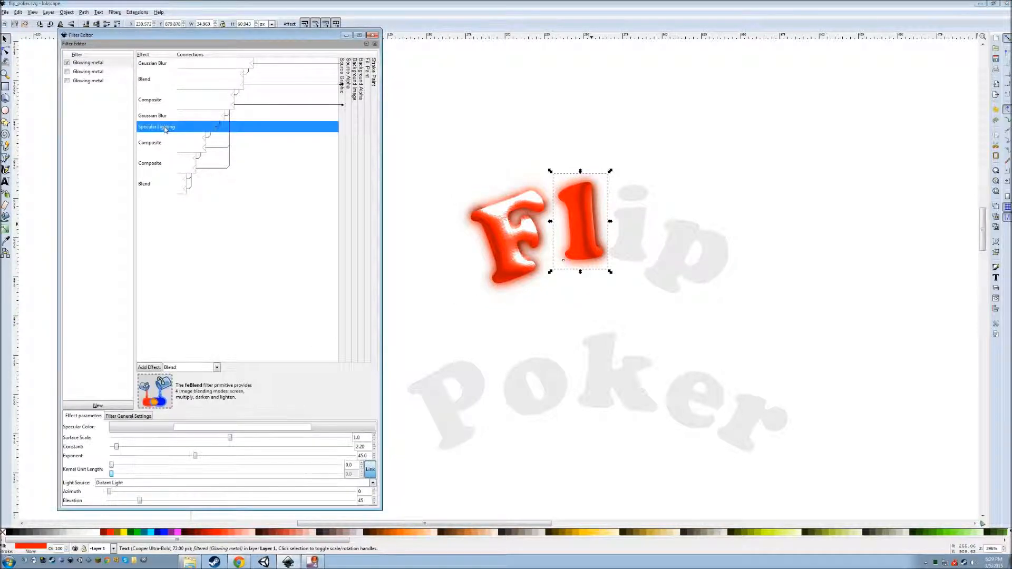
pyautogui.doubleClick(362, 501)
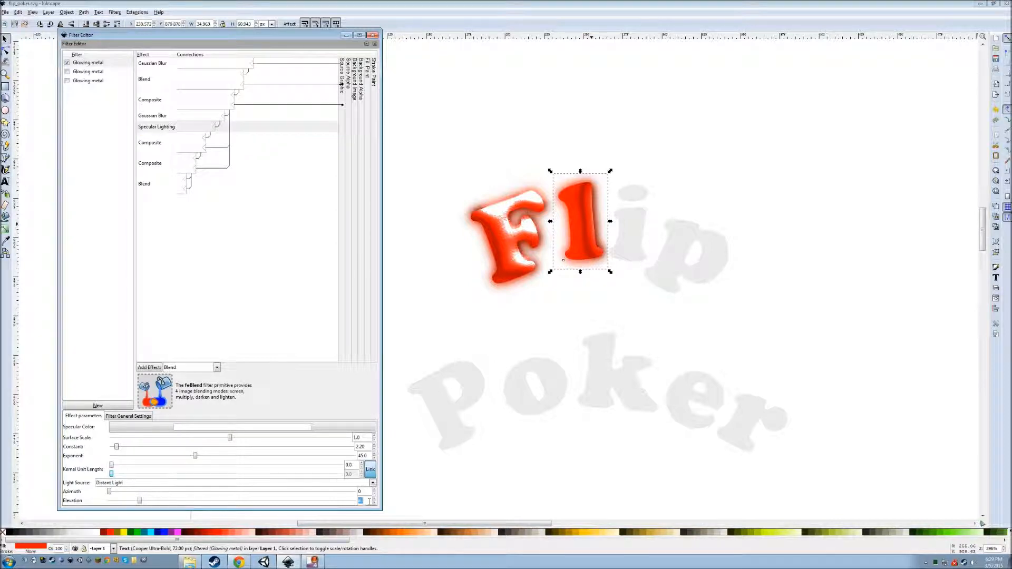
pyautogui.write('62')
pyautogui.press('Return')
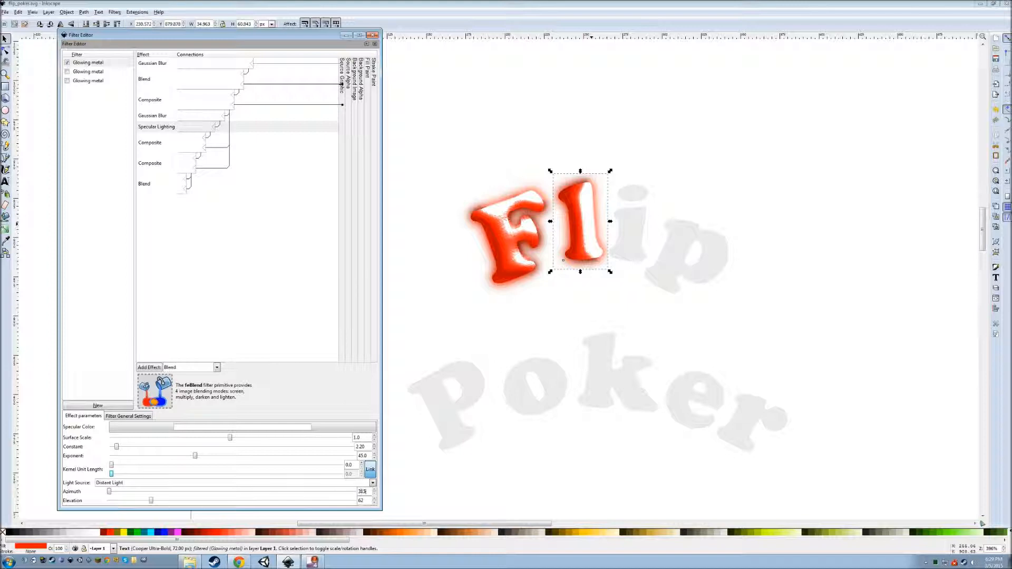
pyautogui.press('Return')
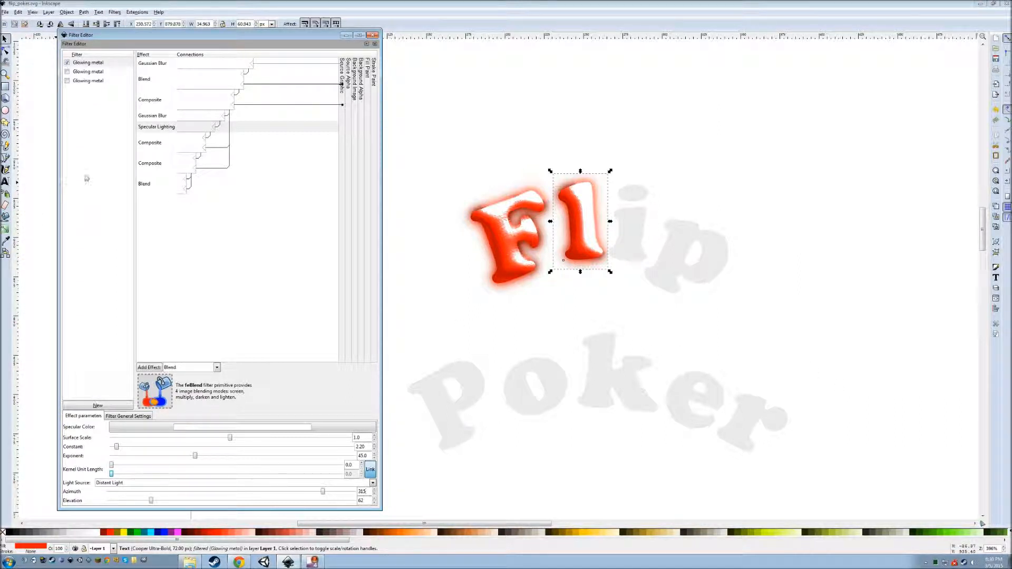
# Paste a copy of the red l, replace its text with "i" and place it over the faded "i" of "Flip"
pyautogui.rightClick(584, 231)
pyautogui.click(604, 270)
pyautogui.hotkey('ctrl', 'v')
pyautogui.doubleClick(655, 284)
pyautogui.write('i')
pyautogui.moveTo(655, 285); pyautogui.dragTo(630, 224)
# Paste another copy of the letter, replace its text with "p" and place it over the faded "p" of "Flip"
pyautogui.hotkey('ctrl', 'v')
pyautogui.write('p')
pyautogui.moveTo(720, 352); pyautogui.dragTo(676, 273)
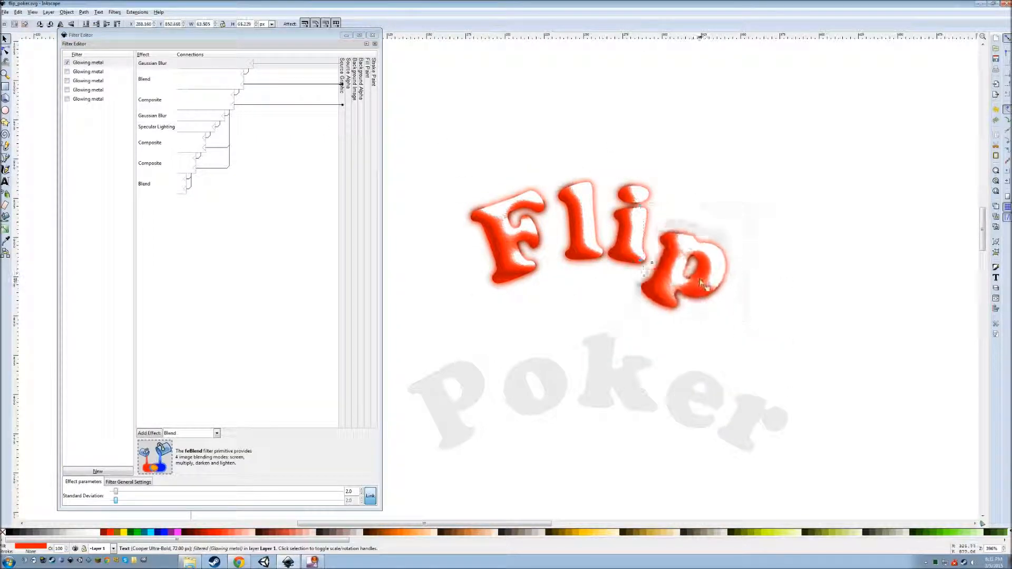
# Change the Specular Color of the F's Specular Lighting effect from white to a muted red
pyautogui.click(509, 242)
pyautogui.click(157, 127)
pyautogui.click(243, 427)
pyautogui.click(158, 267)
pyautogui.click(262, 328)
pyautogui.click(243, 427)
pyautogui.click(262, 329)
# Apply the same Specular Color to the Specular Lighting of the l, i and p
pyautogui.click(583, 230)
pyautogui.click(243, 427)
pyautogui.click(260, 329)
pyautogui.click(629, 232)
pyautogui.click(260, 328)
pyautogui.click(676, 273)
pyautogui.click(260, 328)
# Open the Fill and Stroke settings for the F and remove its black stroke
pyautogui.click(509, 242)
pyautogui.click(996, 268)
pyautogui.click(937, 49)
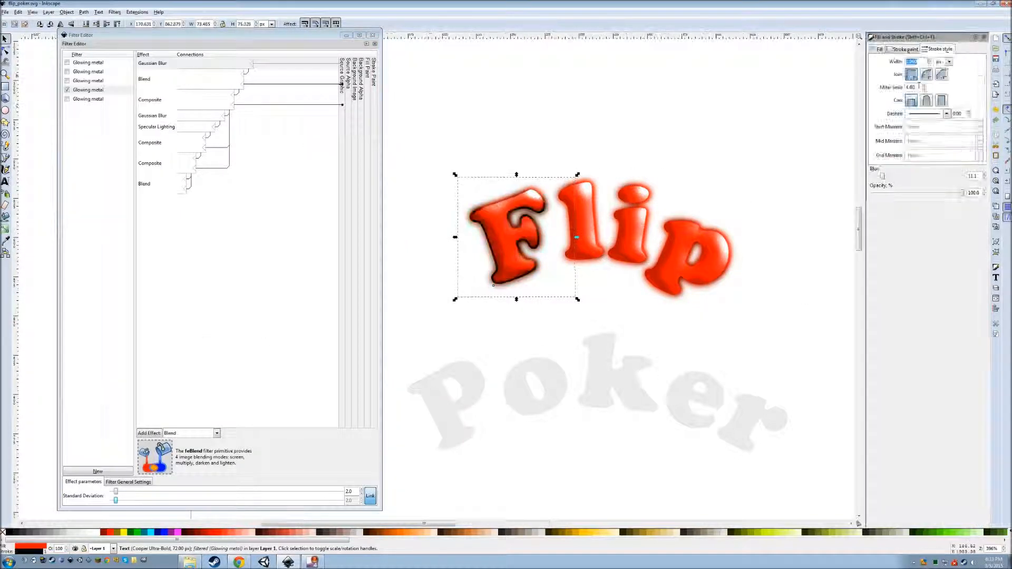
pyautogui.click(904, 49)
pyautogui.click(877, 63)
# Paste a copy of the F, turn off its Glowing metal filter, fill it black and move it onto the red F
pyautogui.rightClick(501, 276)
pyautogui.click(516, 312)
pyautogui.hotkey('ctrl', 'v')
pyautogui.click(67, 63)
pyautogui.click(877, 49)
pyautogui.click(9, 533)
pyautogui.moveTo(582, 445); pyautogui.dragTo(492, 289)
# Resize the black F, lower it to the bottom behind the red F and blur it
pyautogui.moveTo(559, 325); pyautogui.dragTo(570, 339)
pyautogui.press('End')
pyautogui.moveTo(483, 314); pyautogui.dragTo(492, 303)
pyautogui.moveTo(873, 176); pyautogui.dragTo(883, 176)
pyautogui.scroll(-1, 500, 266)
pyautogui.scroll(-1, 501, 266)
# Try a flat stroke paint on the F and remove it
pyautogui.click(904, 49)
pyautogui.click(888, 63)
pyautogui.click(878, 63)
# Set the Standard Deviation of the Gaussian Blur in the letter's Glowing metal filter to 1.0 and select the F's Specular Lighting effect
pyautogui.click(548, 240)
pyautogui.moveTo(115, 491); pyautogui.dragTo(113, 491)
pyautogui.click(552, 187)
pyautogui.scroll(1, 553, 188)
pyautogui.click(474, 280)
pyautogui.click(157, 127)
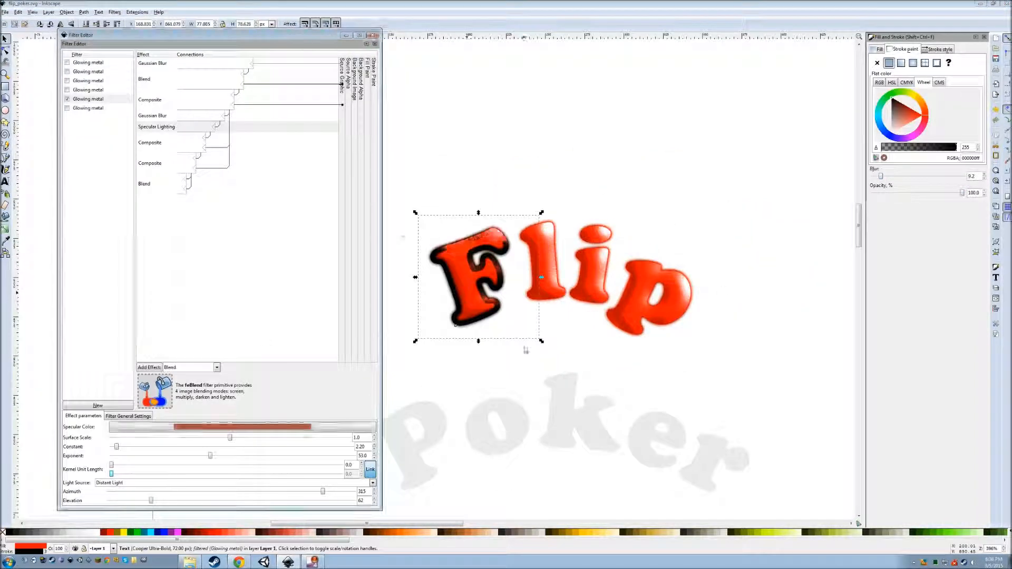
# Paste an unfiltered copy of the F, colour it black and lower it behind the red F as a thick outline
pyautogui.scroll(-1, 471, 326)
pyautogui.hotkey('ctrl', 'v')
pyautogui.click(67, 62)
pyautogui.click(8, 533)
pyautogui.click(938, 49)
pyautogui.press('End')
pyautogui.click(475, 290)
pyautogui.moveTo(508, 348); pyautogui.dragTo(479, 323)
pyautogui.click(474, 295)
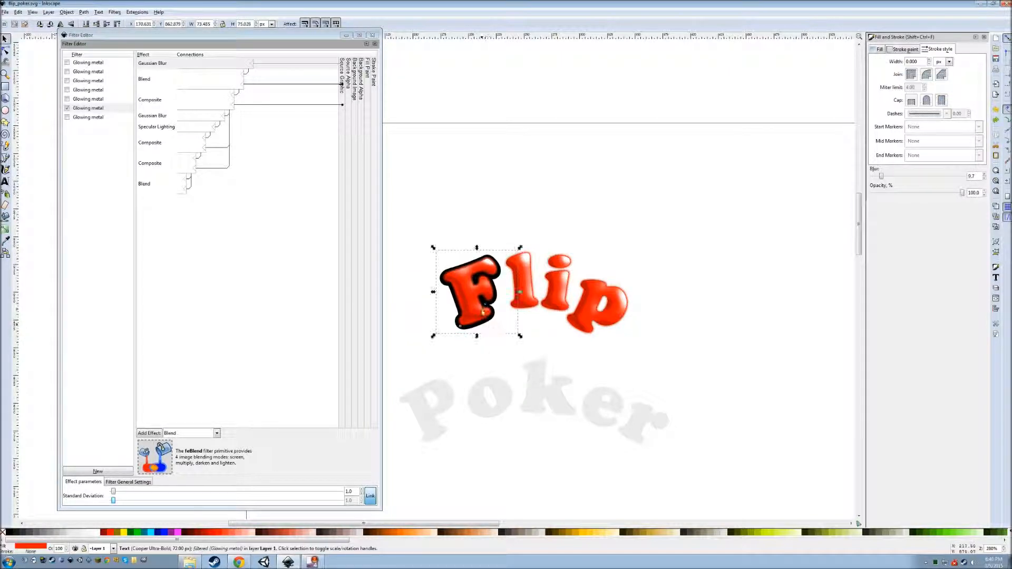
# Open the Layers dialog and make Layer 1 the current layer
pyautogui.scroll(1, 446, 354)
pyautogui.click(391, 224)
pyautogui.click(34, 12)
pyautogui.click(60, 150)
pyautogui.click(477, 279)
pyautogui.click(510, 305)
pyautogui.click(554, 263)
pyautogui.click(906, 60)
# Duplicate the black outline letter, lower it behind the l, and place an outline behind the i
pyautogui.hotkey('ctrl', 'd')
pyautogui.moveTo(553, 264); pyautogui.dragTo(550, 242)
pyautogui.press('End')
pyautogui.moveTo(558, 297); pyautogui.dragTo(607, 259)
pyautogui.click(554, 259)
pyautogui.press('Escape')
# Duplicate the black outline letter again, lower it to the bottom, position it behind the p and check it by toggling layer visibility
pyautogui.hotkey('ctrl', 'd')
pyautogui.press('End')
pyautogui.click(655, 295)
pyautogui.moveTo(655, 298)
pyautogui.mouseDown()
pyautogui.moveTo(690, 337)
pyautogui.moveTo(667, 295)
pyautogui.mouseUp()
pyautogui.hotkey('ctrl', 'd')
pyautogui.press('End')
pyautogui.click(685, 295)
pyautogui.click(874, 50)
pyautogui.click(874, 50)
pyautogui.click(741, 364)
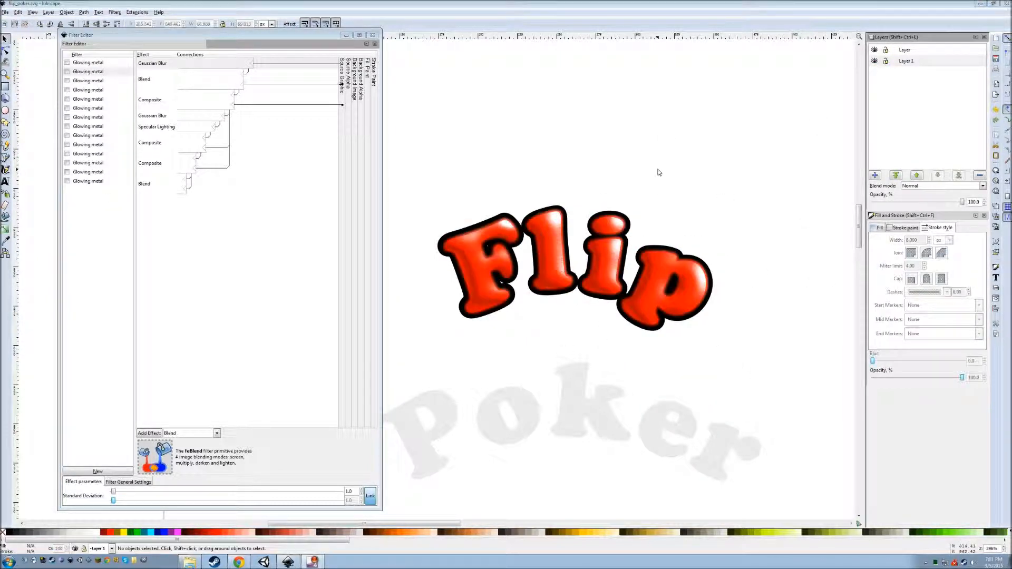
# Hide the red lettering layer, spread duplicates of the black p over the faded "Poker" letters and show the layer again
pyautogui.click(874, 50)
pyautogui.click(496, 295)
pyautogui.hotkey('ctrl', 'd')
pyautogui.moveTo(675, 296); pyautogui.dragTo(520, 428)
pyautogui.hotkey('ctrl', 'd')
pyautogui.moveTo(596, 412); pyautogui.dragTo(723, 343)
pyautogui.click(610, 390)
pyautogui.press('Home')
pyautogui.click(874, 50)
# Replace the text of the copied black letters with "o", "k", "e" and "r" to spell "Poker"
pyautogui.click(520, 428)
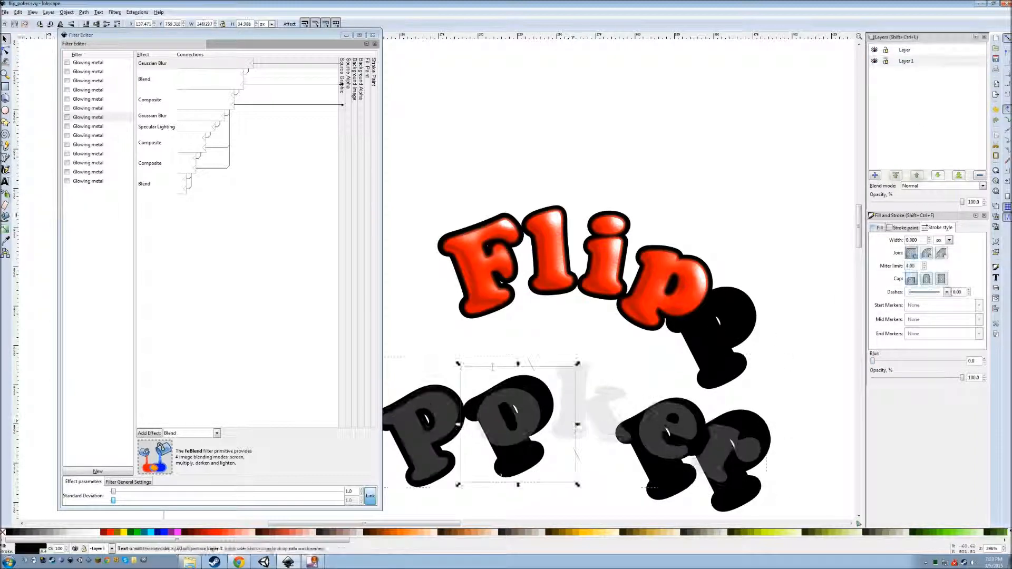
pyautogui.write('oke')
pyautogui.hotkey('ctrl', 'd')
pyautogui.moveTo(522, 442)
pyautogui.mouseDown()
pyautogui.moveTo(596, 438)
pyautogui.moveTo(514, 447)
pyautogui.mouseUp()
pyautogui.write('ker')
pyautogui.click(666, 471)
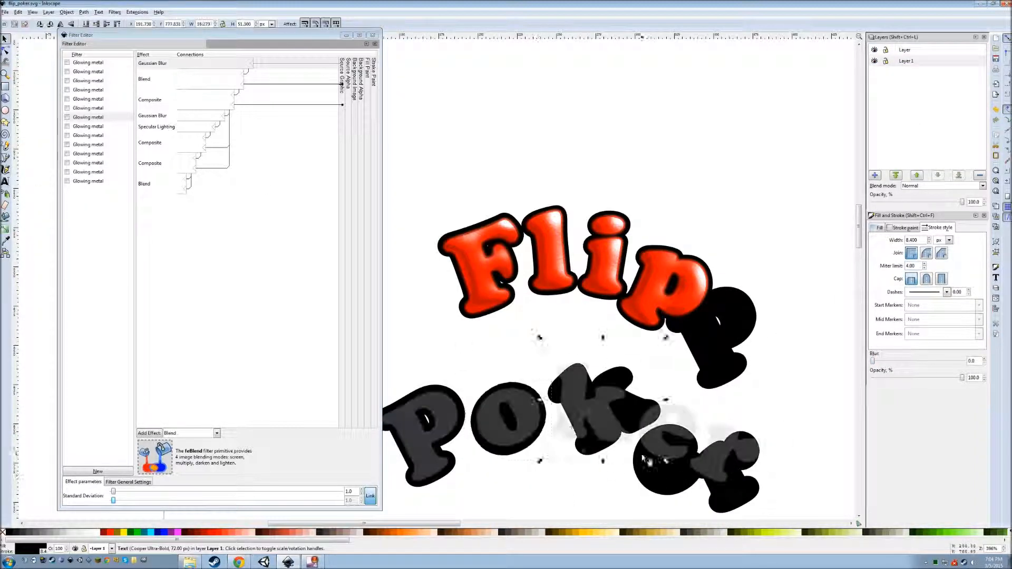
# Nudge the black k and add a new layer below Layer 1
pyautogui.moveTo(584, 414); pyautogui.dragTo(586, 413)
pyautogui.click(875, 175)
pyautogui.click(545, 308)
pyautogui.rightClick(896, 62)
# Align the black k and e with the faded lettering and delete the spare black p below "Flip"
pyautogui.moveTo(621, 424); pyautogui.dragTo(606, 424)
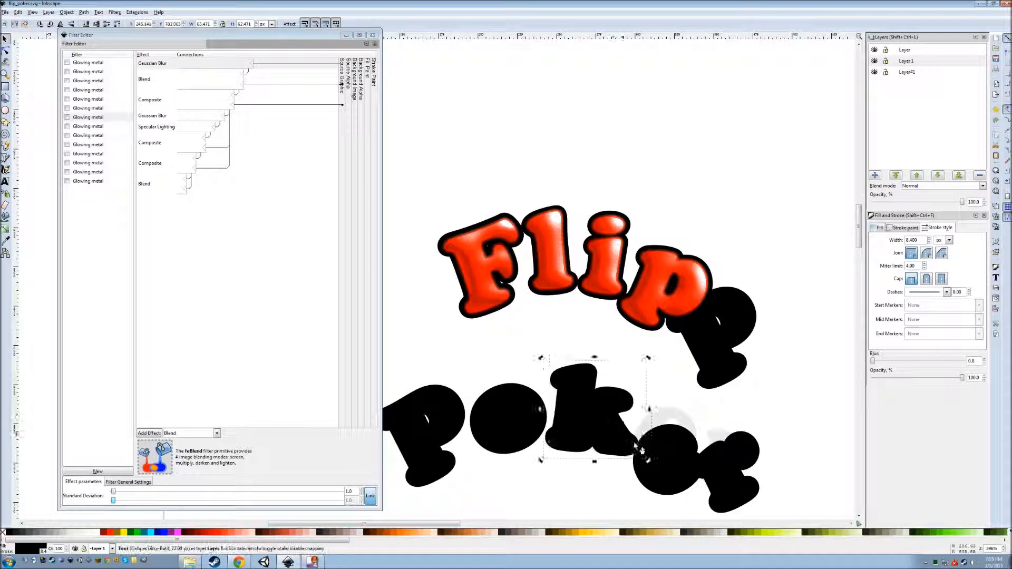
pyautogui.moveTo(660, 470); pyautogui.dragTo(662, 448)
pyautogui.click(725, 466)
pyautogui.click(879, 227)
pyautogui.click(725, 338)
pyautogui.press('Delete')
# Duplicate the red F onto the black "Poker" lettering and set the red letter over the second outline to "o"
pyautogui.click(485, 269)
pyautogui.hotkey('ctrl', 'd')
pyautogui.moveTo(485, 269); pyautogui.dragTo(426, 443)
pyautogui.click(517, 418)
pyautogui.press('BackSpace')
pyautogui.write('e')
pyautogui.press('BackSpace')
pyautogui.write('o')
# Close the Filter Editor and position the red o, k and e over their black outlines in "Poker"
pyautogui.click(5, 39)
pyautogui.click(373, 35)
pyautogui.scroll(-1, 484, 411)
pyautogui.moveTo(518, 421); pyautogui.dragTo(514, 413)
pyautogui.click(557, 421)
pyautogui.moveTo(597, 386); pyautogui.dragTo(565, 409)
pyautogui.moveTo(616, 442); pyautogui.dragTo(649, 448)
# Check the new bottom layer by toggling its visibility and save the title drawing
pyautogui.click(748, 437)
pyautogui.click(874, 72)
pyautogui.click(874, 72)
pyautogui.hotkey('ctrl', 's')
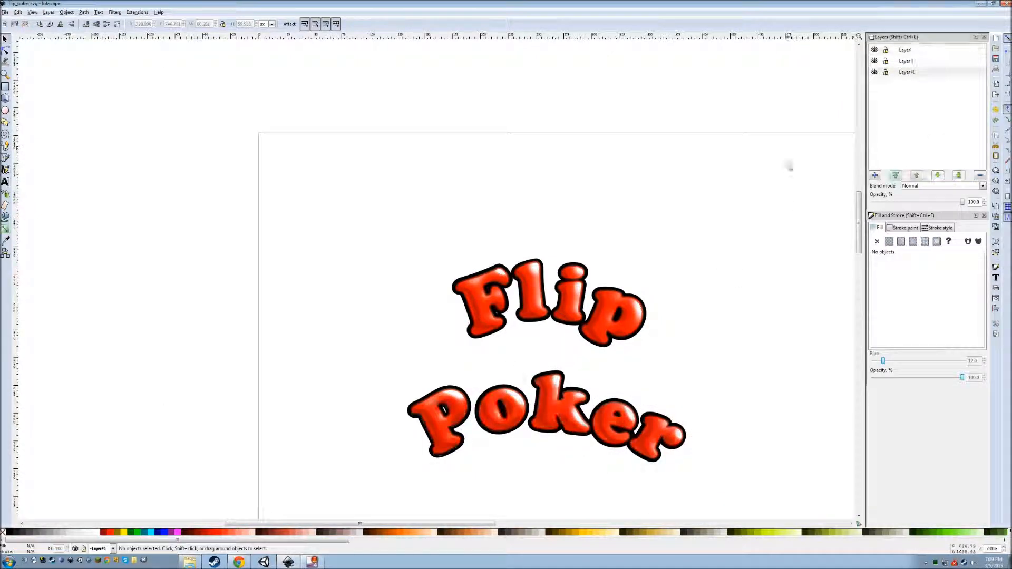
# Switch to GIMP and open the exported logo image
pyautogui.click(144, 561)
pyautogui.hotkey('ctrl', 'o')
pyautogui.click(238, 108)
pyautogui.click(177, 73)
pyautogui.doubleClick(241, 80)
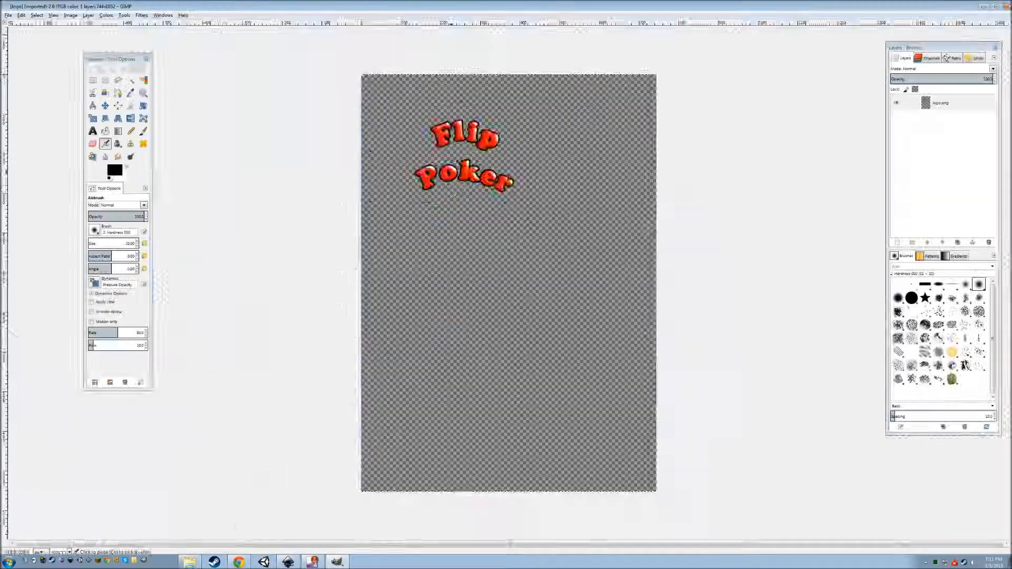
# Cut a rectangular selection around the word "Flip" and paste it into a new image
pyautogui.scroll(3, 508, 100)
pyautogui.click(93, 80)
pyautogui.moveTo(254, 148); pyautogui.dragTo(501, 261)
pyautogui.hotkey('ctrl', 'x')
pyautogui.hotkey('ctrl', 'n')
pyautogui.press('Return')
pyautogui.hotkey('ctrl', 'v')
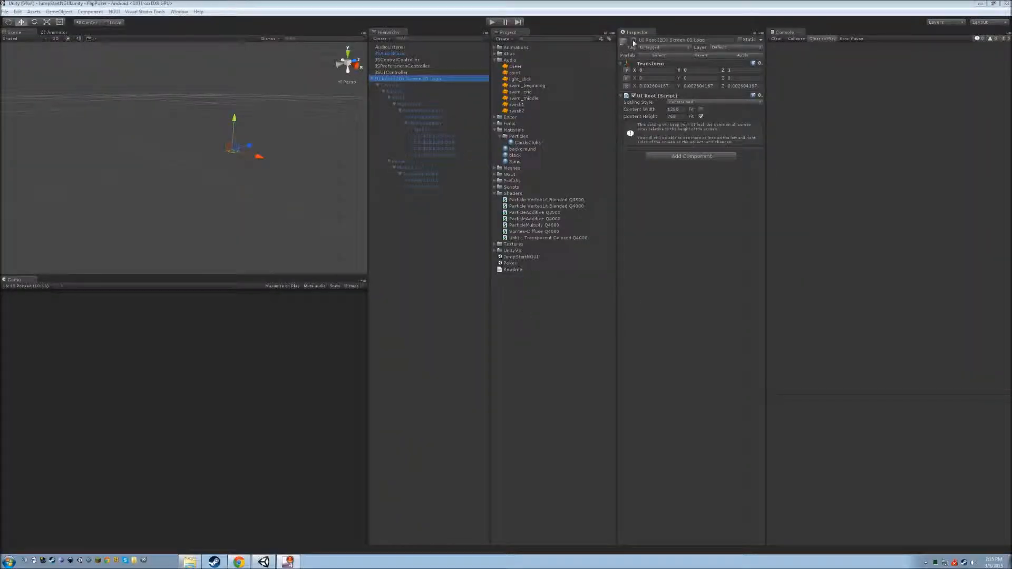
# Replace the old Flip texture in the Textures folder's JumpStartAtlas subfolder with the new Flip image
pyautogui.click(426, 186)
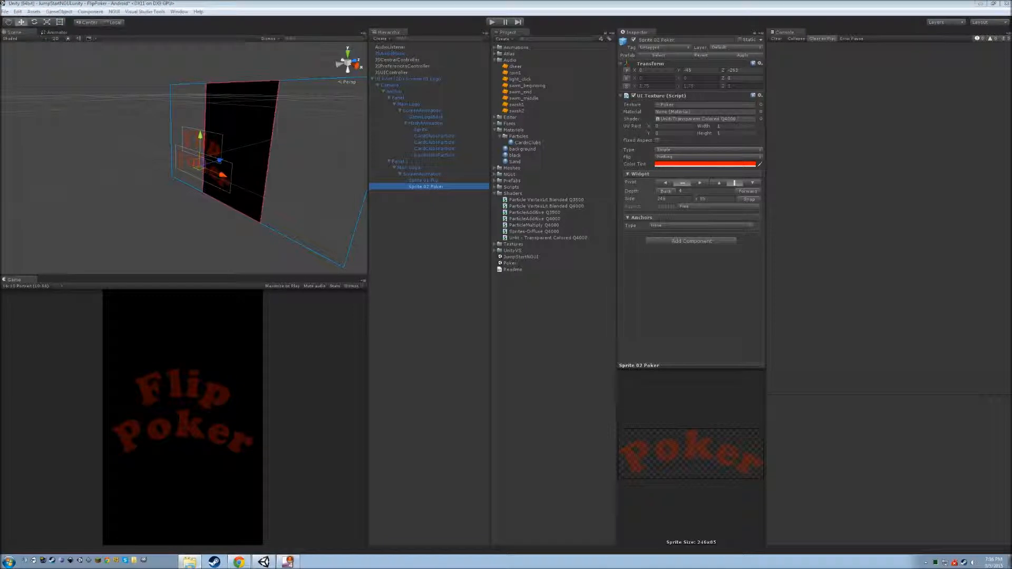
pyautogui.click(495, 244)
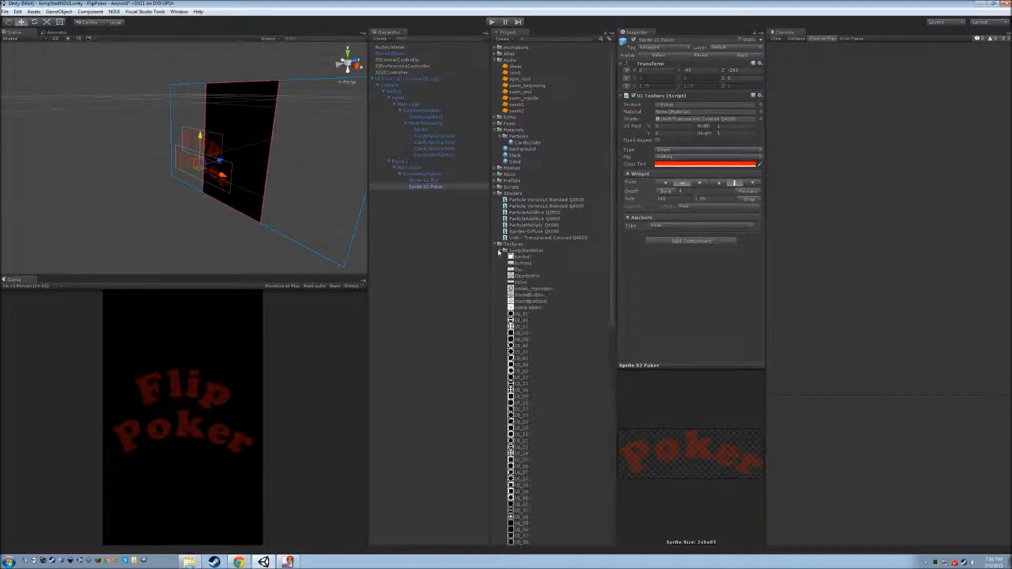
pyautogui.scroll(-2, 568, 270)
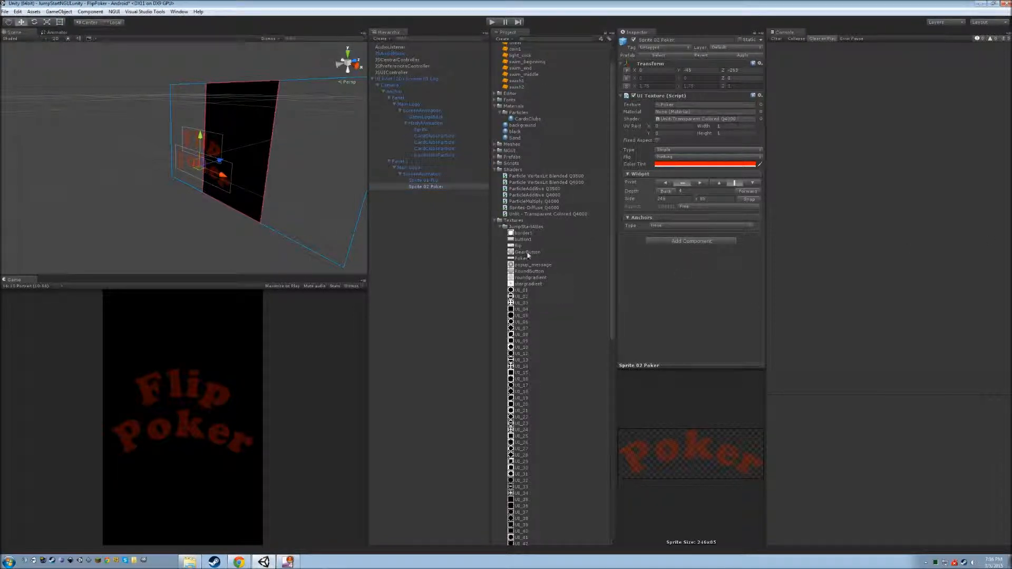
pyautogui.rightClick(518, 246)
pyautogui.click(540, 290)
pyautogui.click(548, 301)
pyautogui.moveTo(1011, 291); pyautogui.dragTo(539, 227)
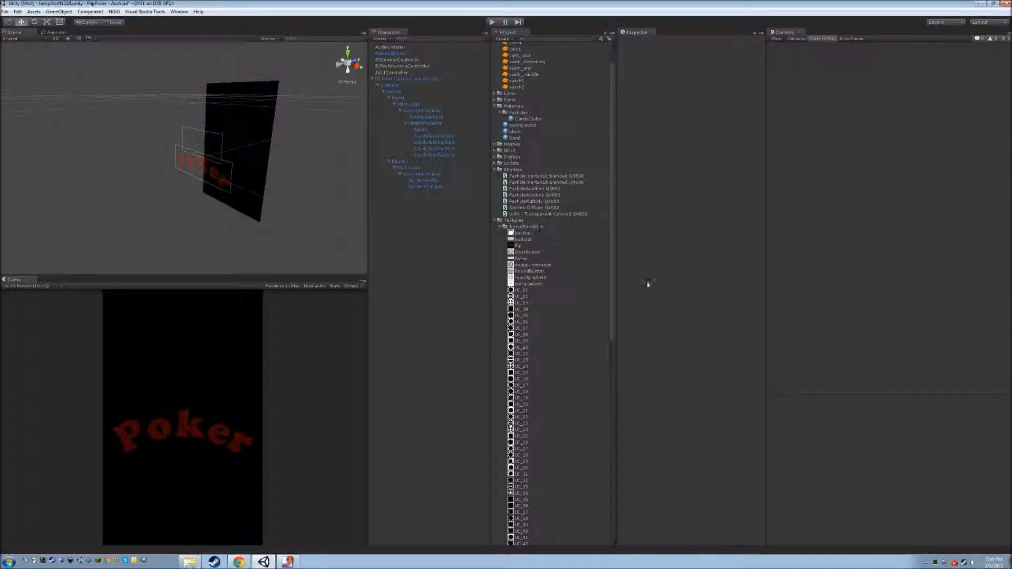
pyautogui.click(715, 366)
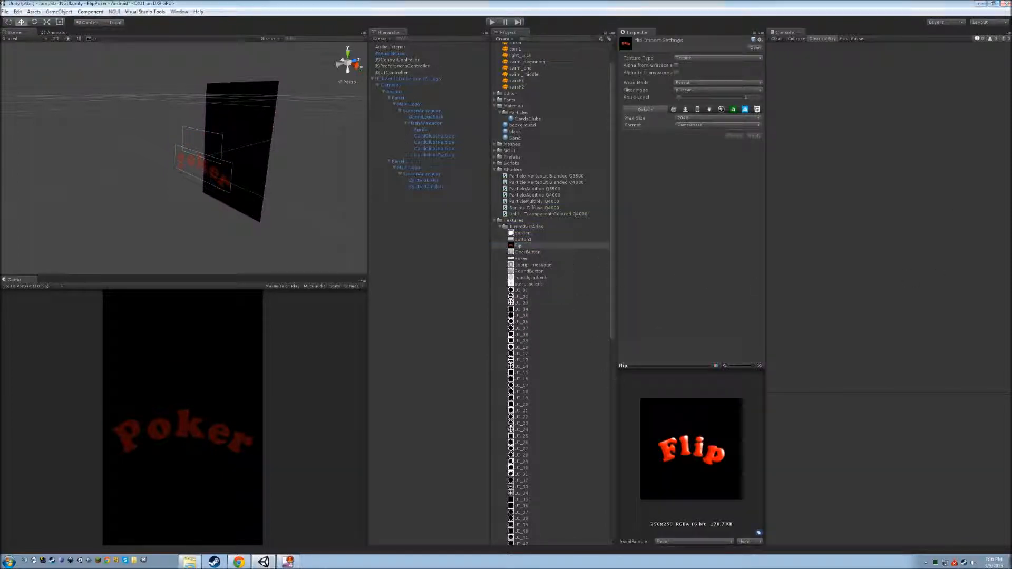
# Import the new Poker image into the JumpStartAtlas texture folder and remove the old Poker texture
pyautogui.moveTo(1011, 291); pyautogui.dragTo(534, 228)
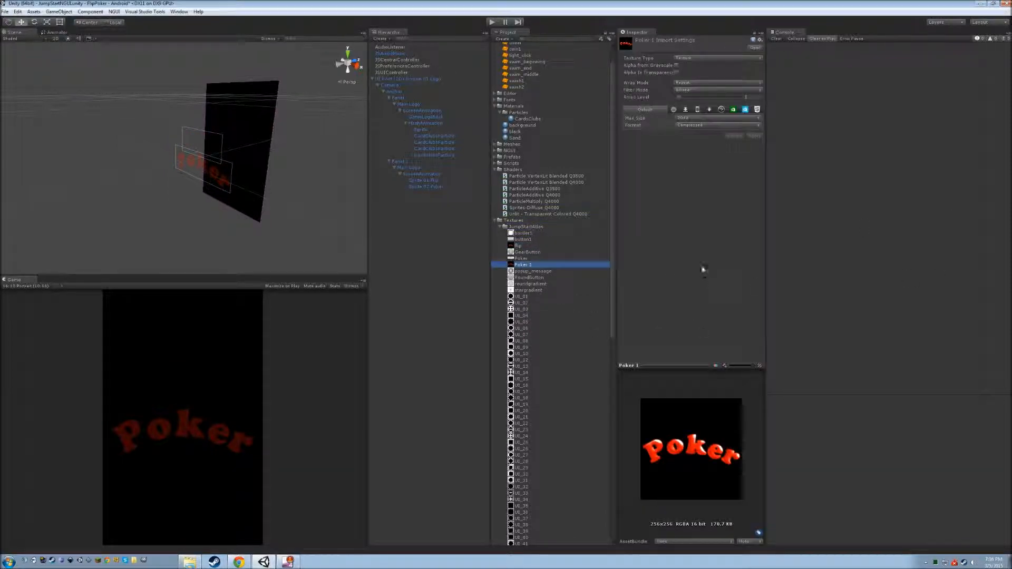
pyautogui.rightClick(530, 263)
pyautogui.click(549, 294)
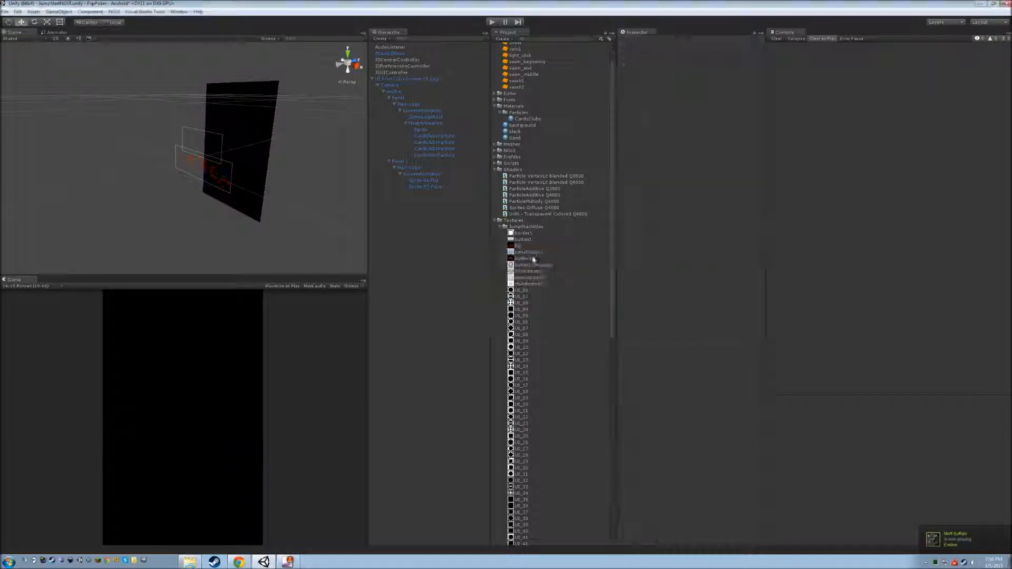
# Select the JumpStartAtlas texture and open the NGUI Atlas Maker in an enlarged window
pyautogui.scroll(5, 578, 271)
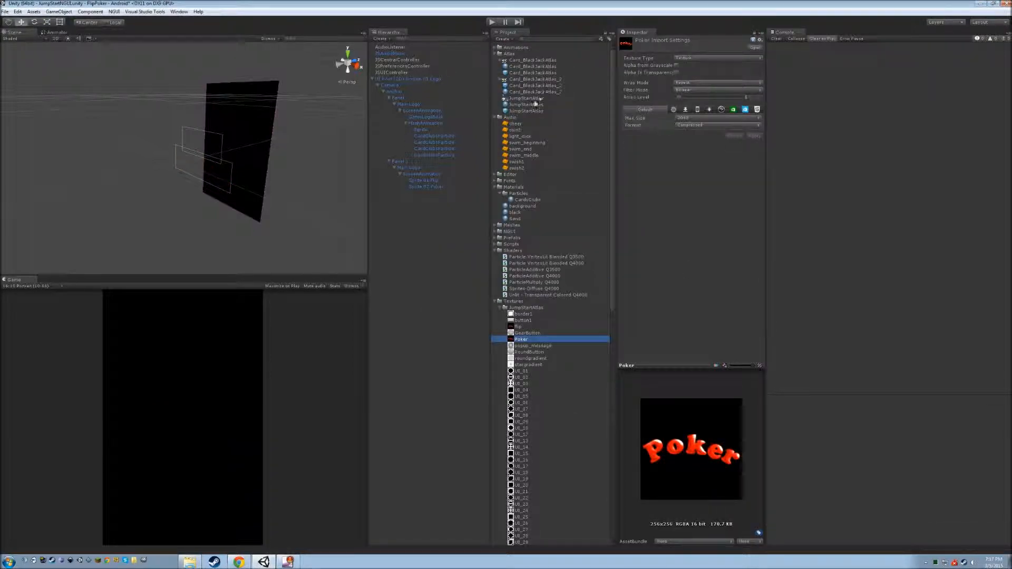
pyautogui.click(526, 98)
pyautogui.click(114, 11)
pyautogui.moveTo(158, 53)
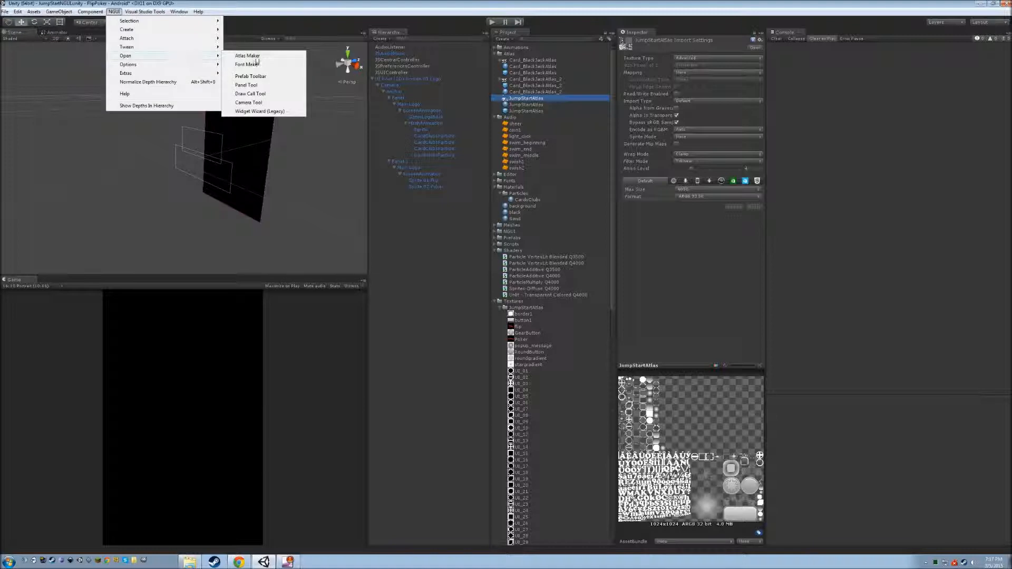
pyautogui.click(248, 53)
pyautogui.moveTo(132, 106); pyautogui.dragTo(294, 312)
# Add the Flip and Poker textures to JumpStartAtlas with the Atlas Maker and check the updated atlas
pyautogui.click(523, 320)
pyautogui.click(518, 327)
pyautogui.keyDown('ctrl'); pyautogui.click(521, 339); pyautogui.keyUp('ctrl')
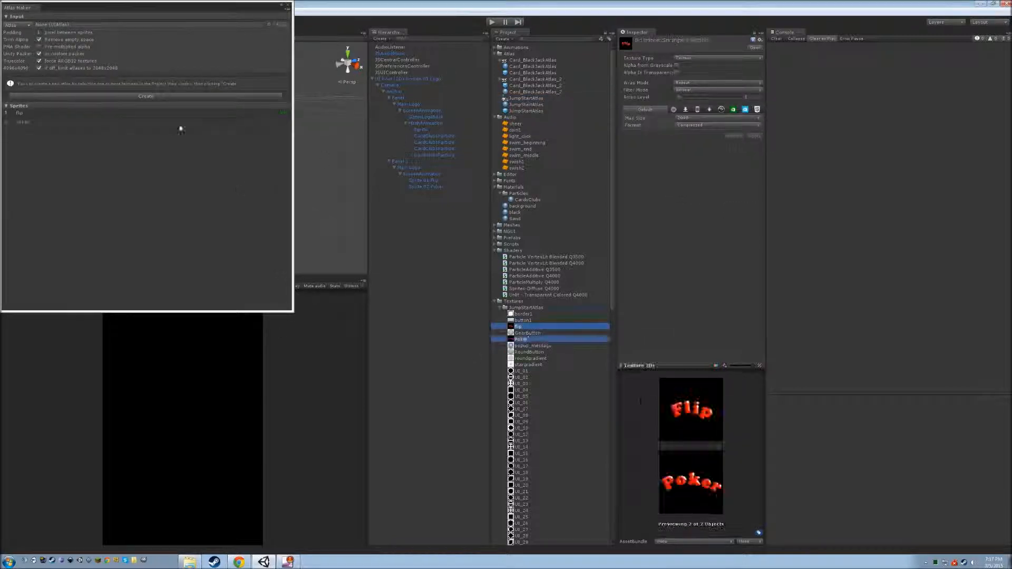
pyautogui.click(15, 25)
pyautogui.click(116, 29)
pyautogui.click(164, 88)
pyautogui.click(287, 5)
pyautogui.click(526, 98)
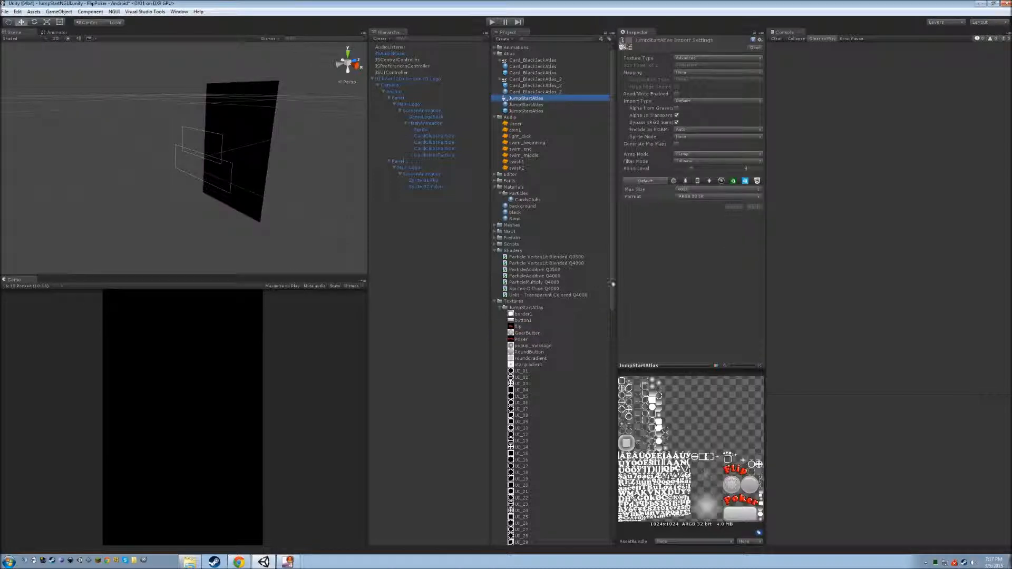
# Duplicate the Sprite under FlashAnimation and move the copy into Panel 1's ScreenAnimation group
pyautogui.click(434, 181)
pyautogui.click(434, 186)
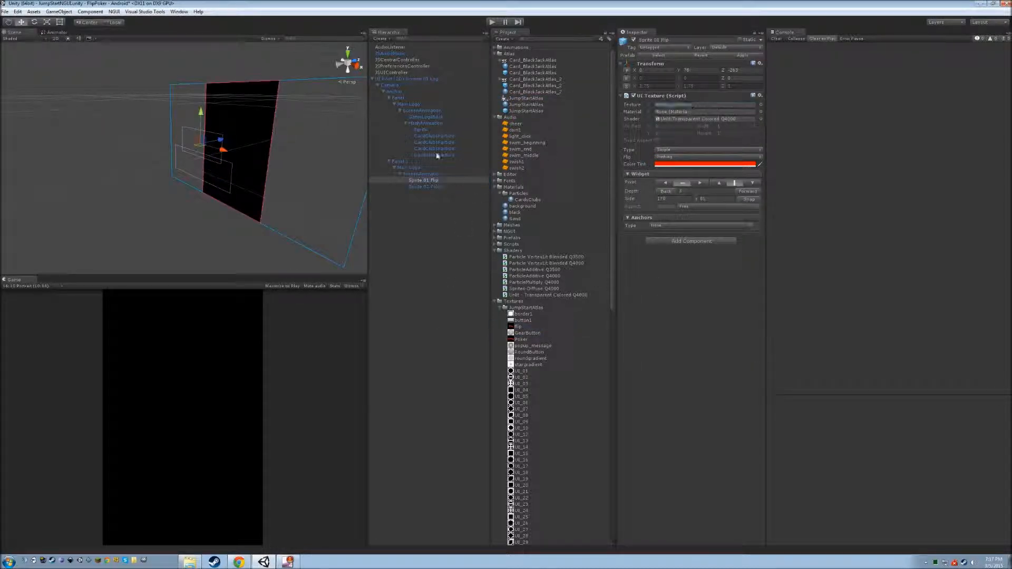
pyautogui.click(428, 130)
pyautogui.hotkey('ctrl', 'd')
pyautogui.moveTo(431, 162); pyautogui.dragTo(434, 183)
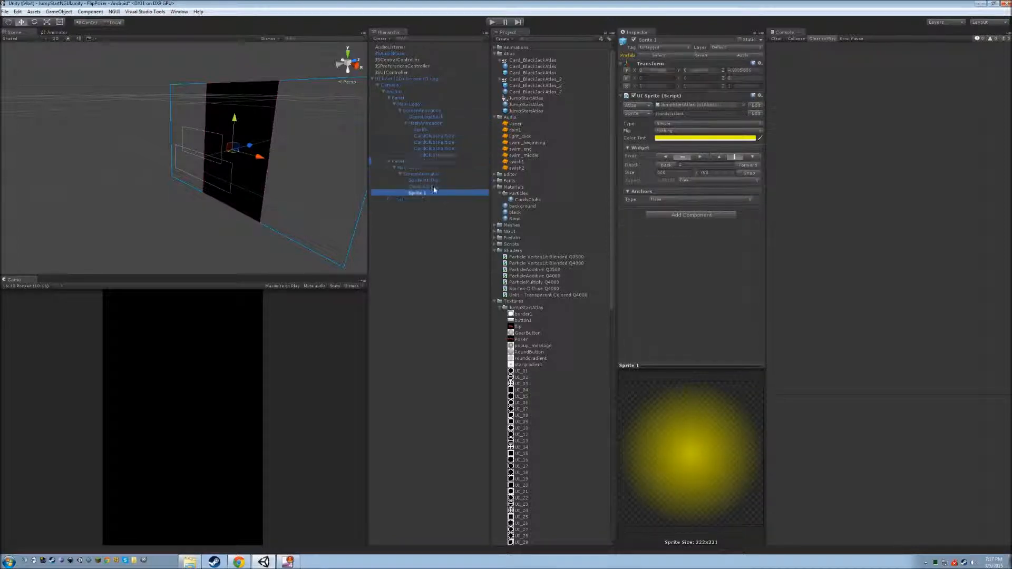
# Assign the Flip graphic from JumpStartAtlas to the copied sprite and reset its position to 0, 0, 0
pyautogui.click(639, 114)
pyautogui.click(27, 97)
pyautogui.click(130, 5)
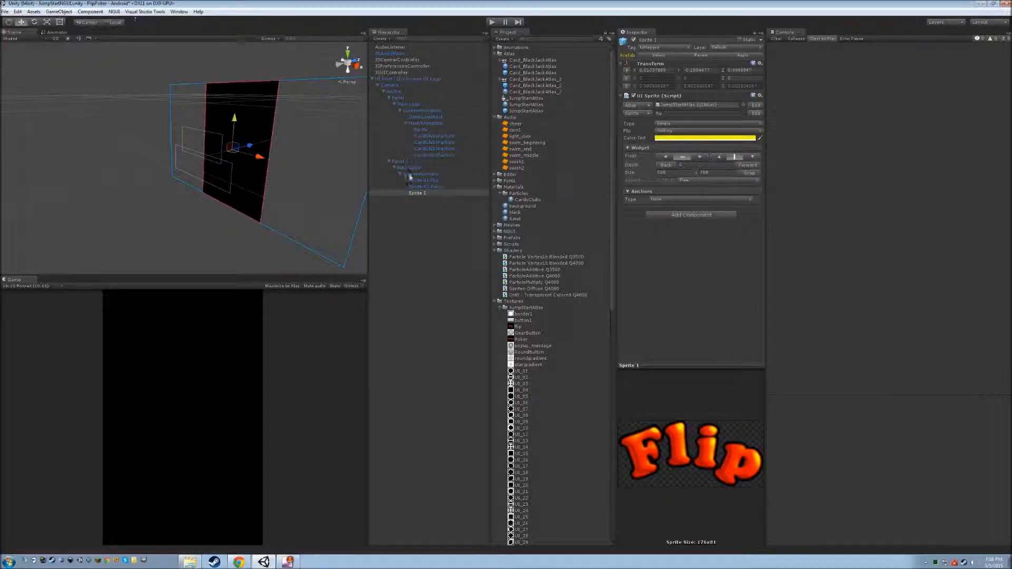
pyautogui.moveTo(253, 148); pyautogui.dragTo(209, 164)
pyautogui.hotkey('ctrl', 'z')
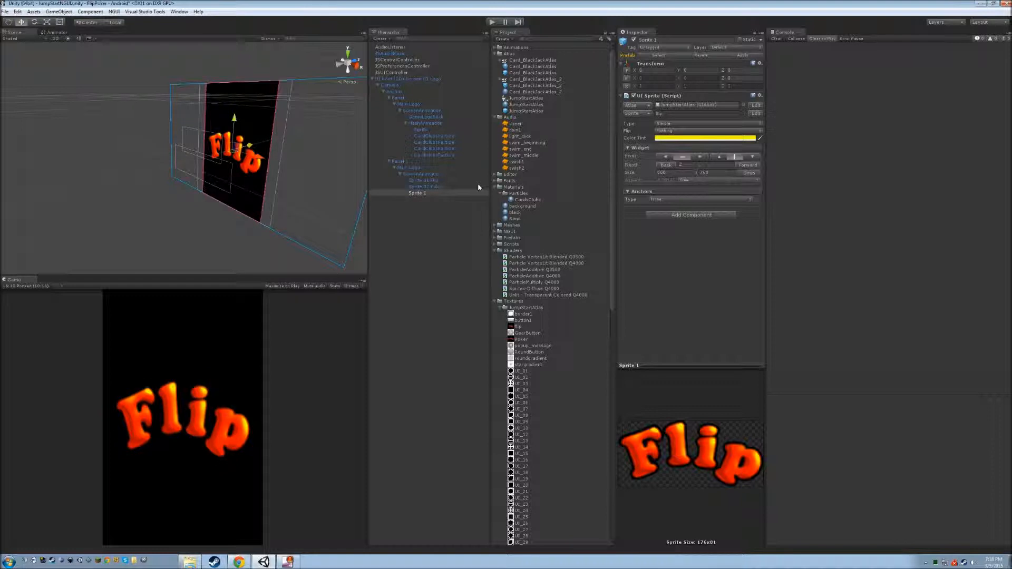
# Set the copied Flip sprite's widget size to 176 by 81
pyautogui.click(680, 172)
pyautogui.write('176')
pyautogui.press('Tab')
pyautogui.write('81')
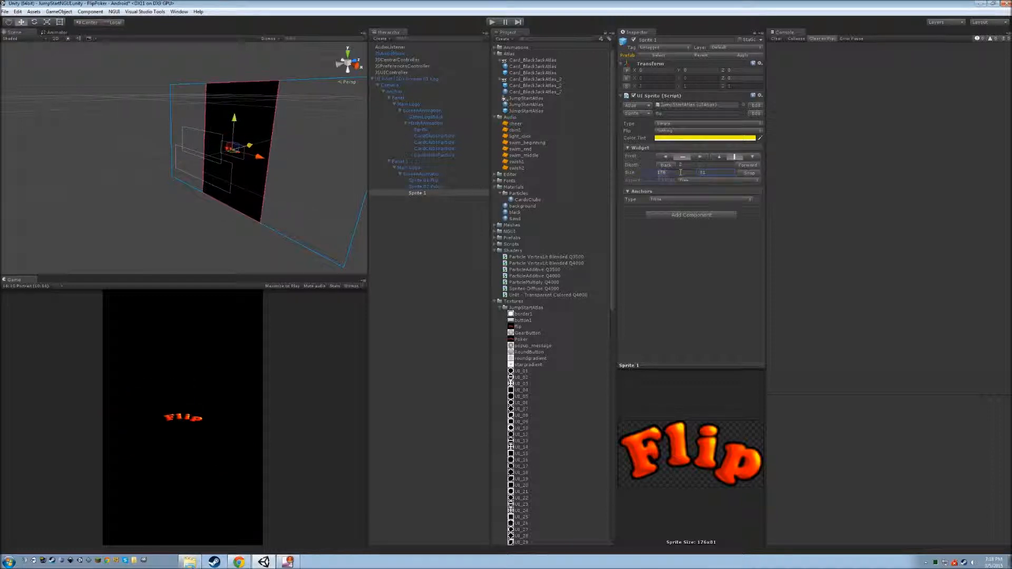
# Check the sprite's parent objects and snap the Flip sprite's size to 256 by 256
pyautogui.click(428, 175)
pyautogui.click(414, 168)
pyautogui.click(408, 162)
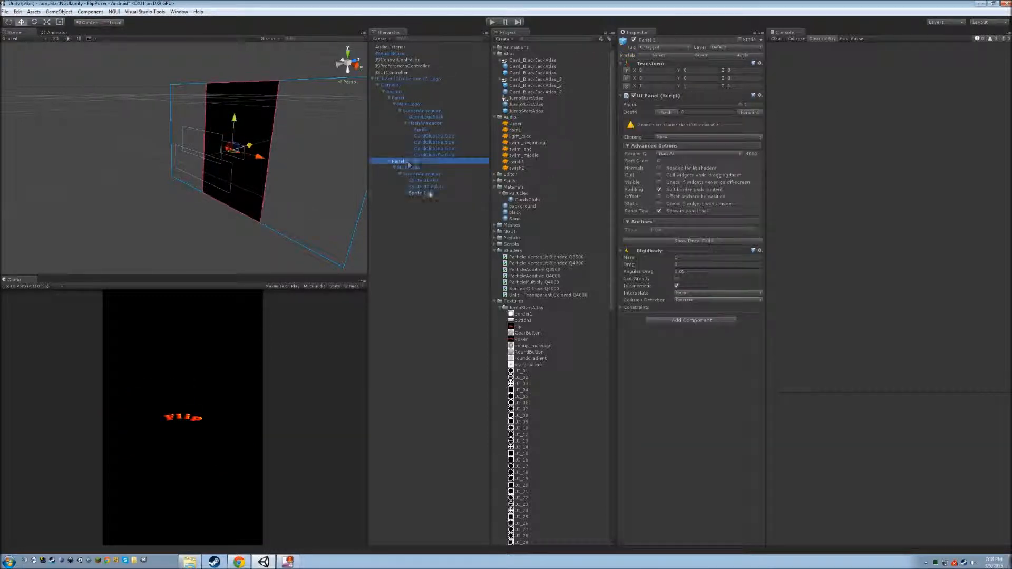
pyautogui.click(417, 193)
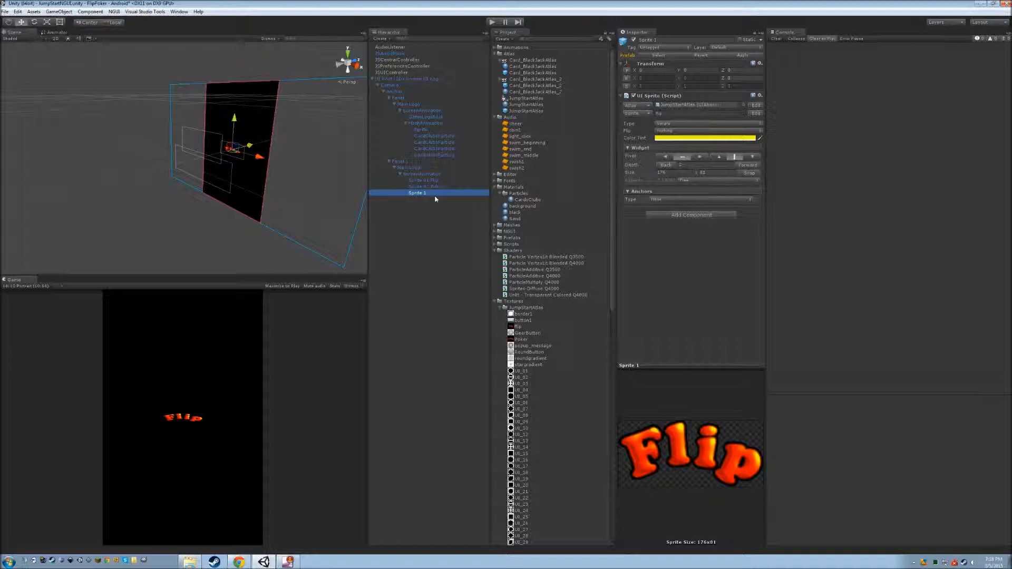
pyautogui.click(749, 174)
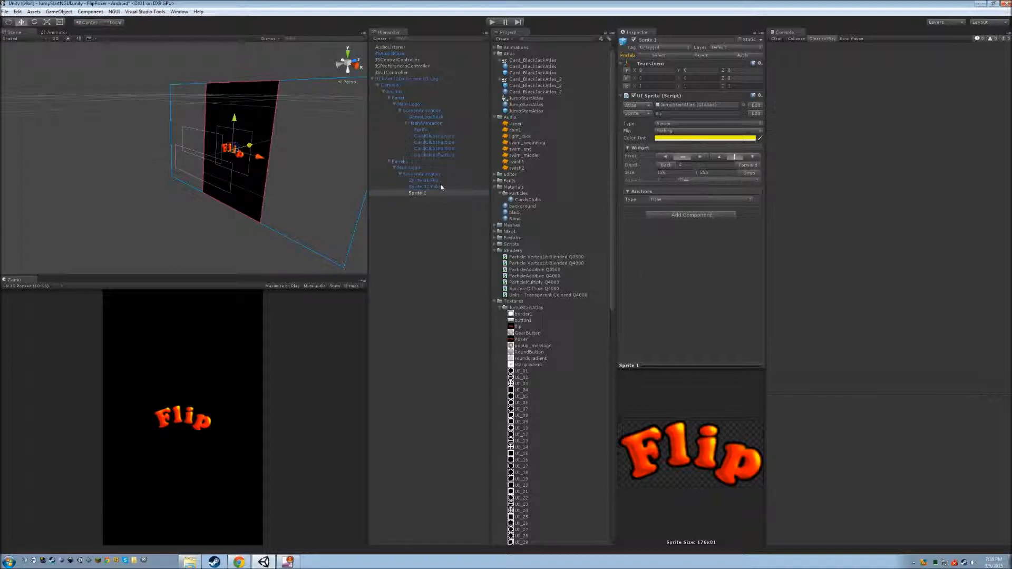
# Set the copied Flip sprite's colour tint to white
pyautogui.click(669, 138)
pyautogui.moveTo(17, 42); pyautogui.dragTo(6, 25)
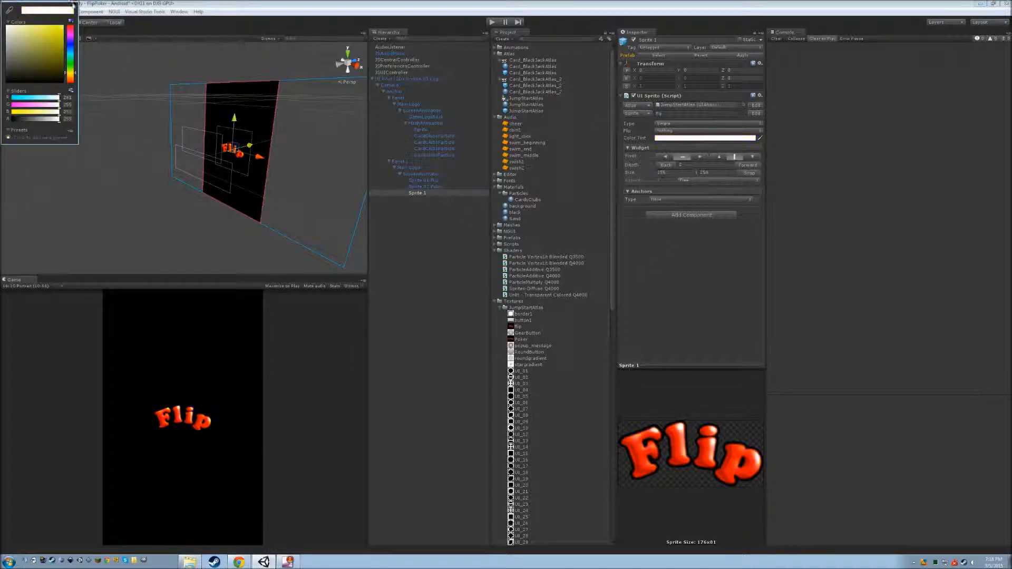
pyautogui.click(73, 3)
# Delete the old Flip texture object under Panel 1 and rename the new sprite as Sprite 01 Flip
pyautogui.click(427, 181)
pyautogui.press('Delete')
pyautogui.press('Return')
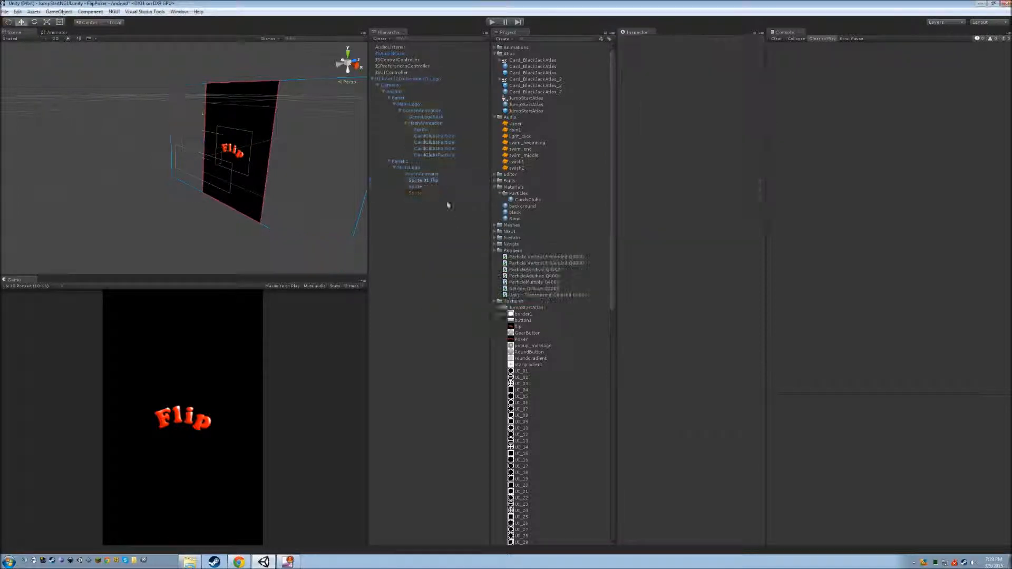
pyautogui.click(421, 186)
pyautogui.press('F2')
pyautogui.write('Sprite 01 Flip')
pyautogui.press('Return')
# Duplicate the Flip sprite as Sprite 02 Poker and delete the leftover old sprite object
pyautogui.hotkey('ctrl', 'd')
pyautogui.click(434, 181)
pyautogui.click(432, 193)
pyautogui.press('F2')
pyautogui.write('Sprite 02 Poker')
pyautogui.click(432, 180)
pyautogui.press('Delete')
# Assign the Poker graphic from JumpStartAtlas to Sprite 02 Poker
pyautogui.click(432, 186)
pyautogui.click(636, 113)
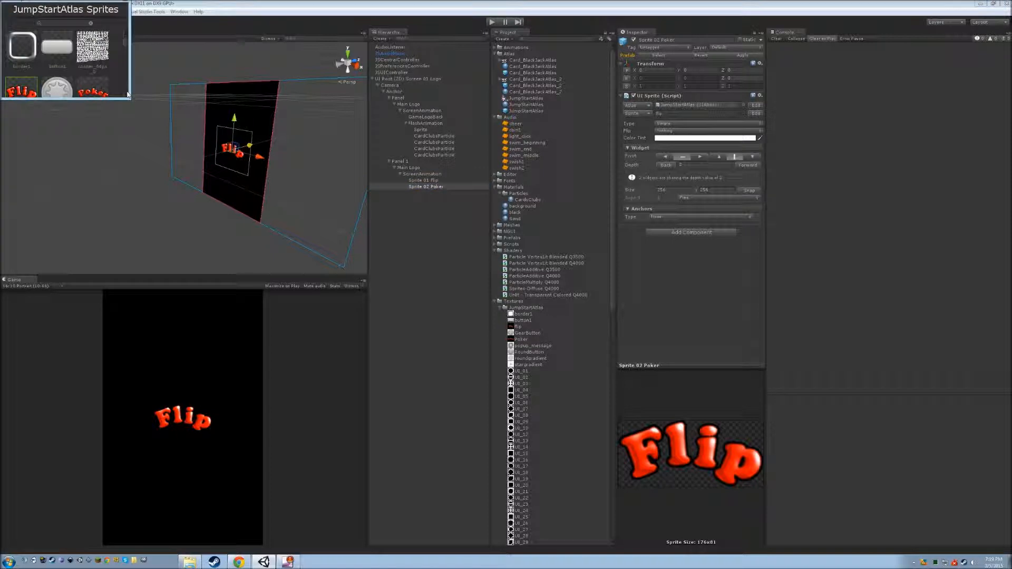
pyautogui.doubleClick(97, 94)
# Set the Y position of Sprite 01 Flip to 40 and of Sprite 02 Poker to -40
pyautogui.click(409, 180)
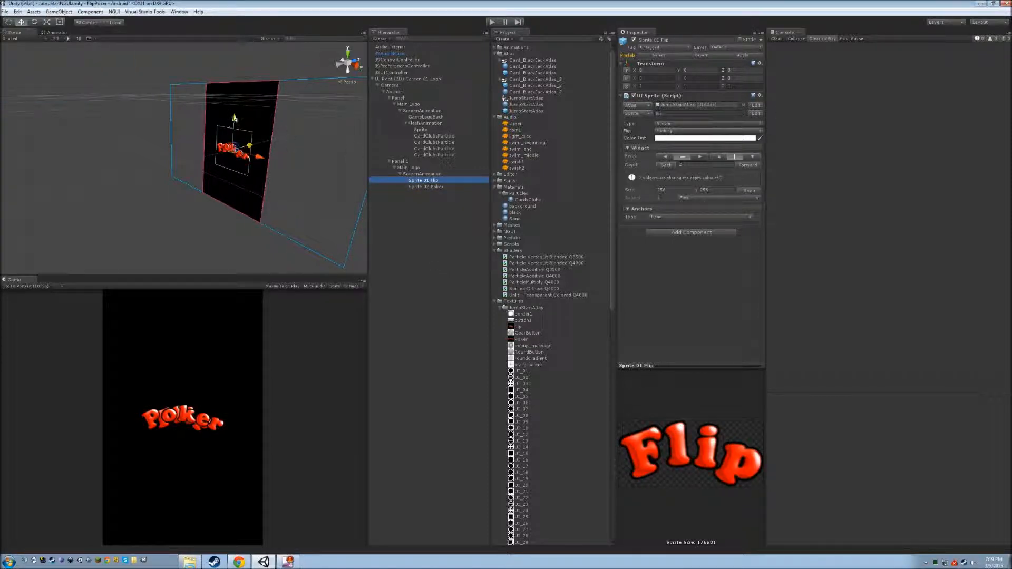
pyautogui.click(701, 70)
pyautogui.write('80')
pyautogui.press('BackSpace')
pyautogui.press('BackSpace')
pyautogui.write('40')
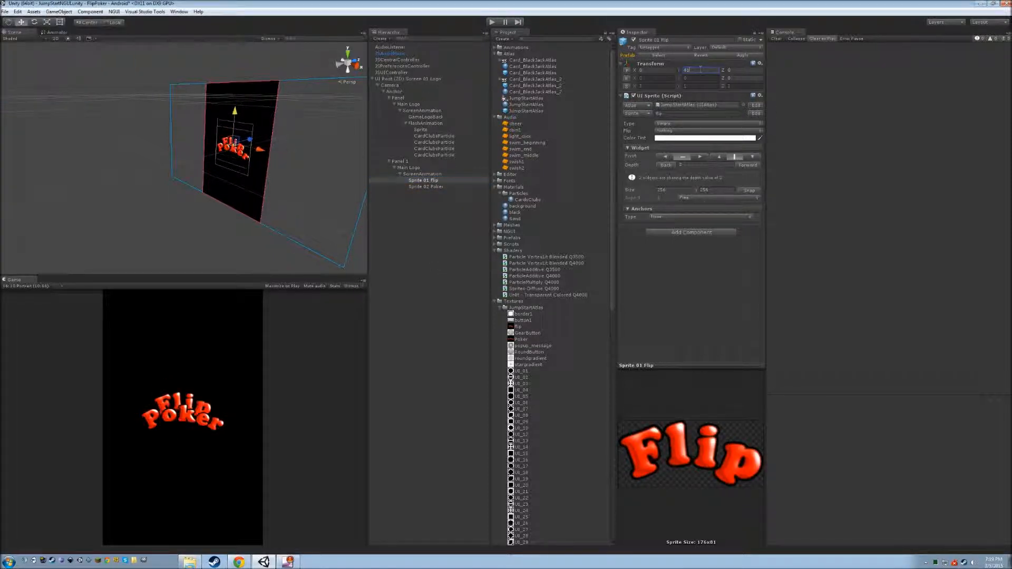
pyautogui.click(433, 187)
pyautogui.click(693, 70)
pyautogui.write('-40')
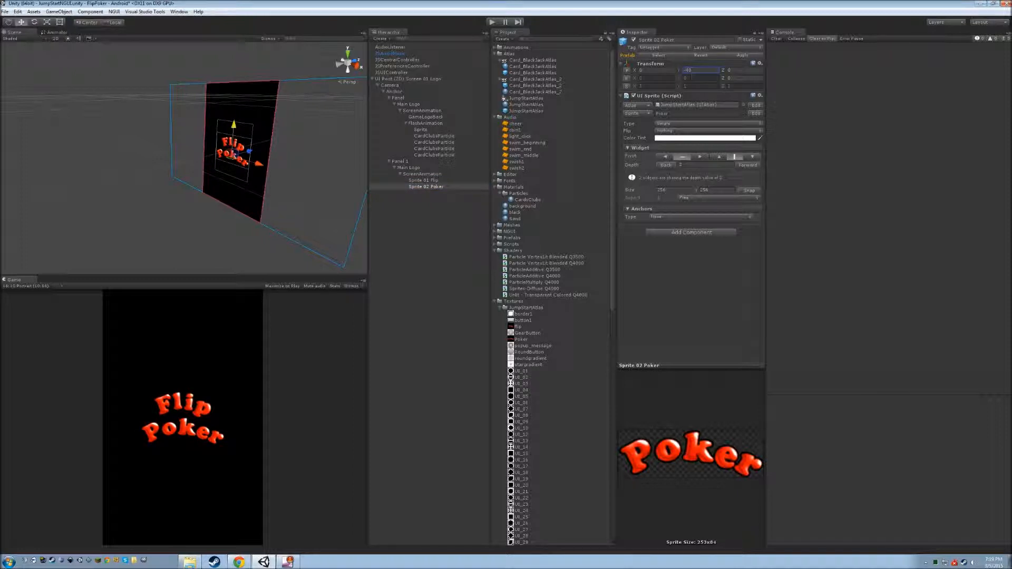
# Scale Sprite 01 Flip to 1.75 in X and Y
pyautogui.click(432, 180)
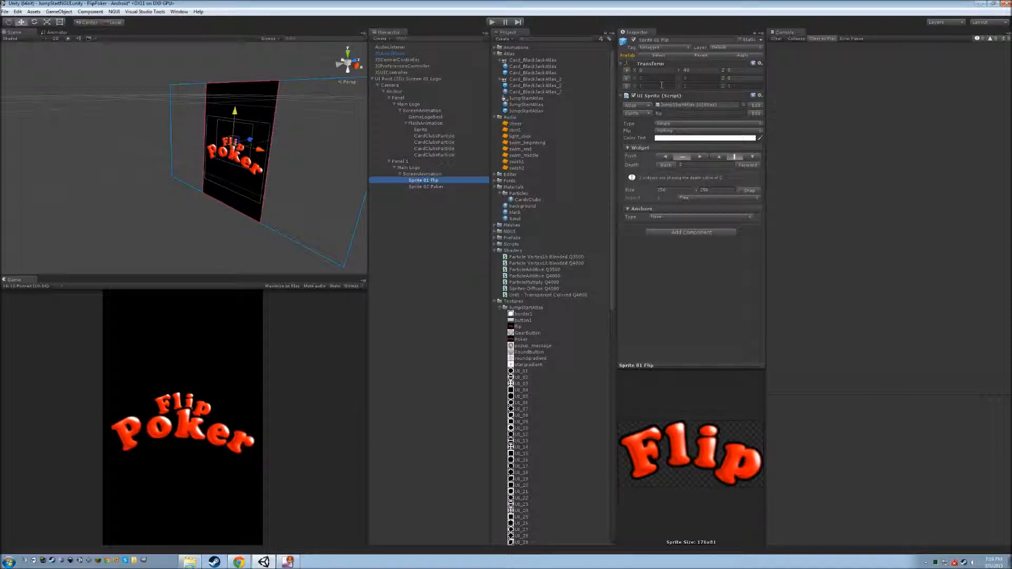
pyautogui.click(662, 86)
pyautogui.write('1.75')
pyautogui.press('Tab')
pyautogui.write('1.75')
# Set the Y position of Sprite 01 Flip to 60 and of Sprite 02 Poker to -60
pyautogui.click(694, 71)
pyautogui.write('60')
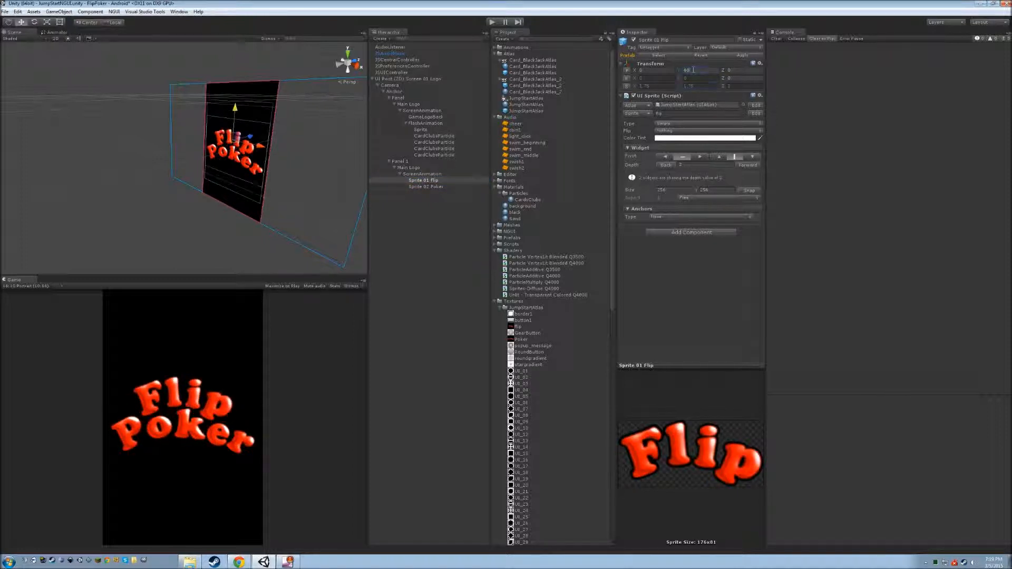
pyautogui.click(432, 187)
pyautogui.click(694, 70)
pyautogui.write('-60')
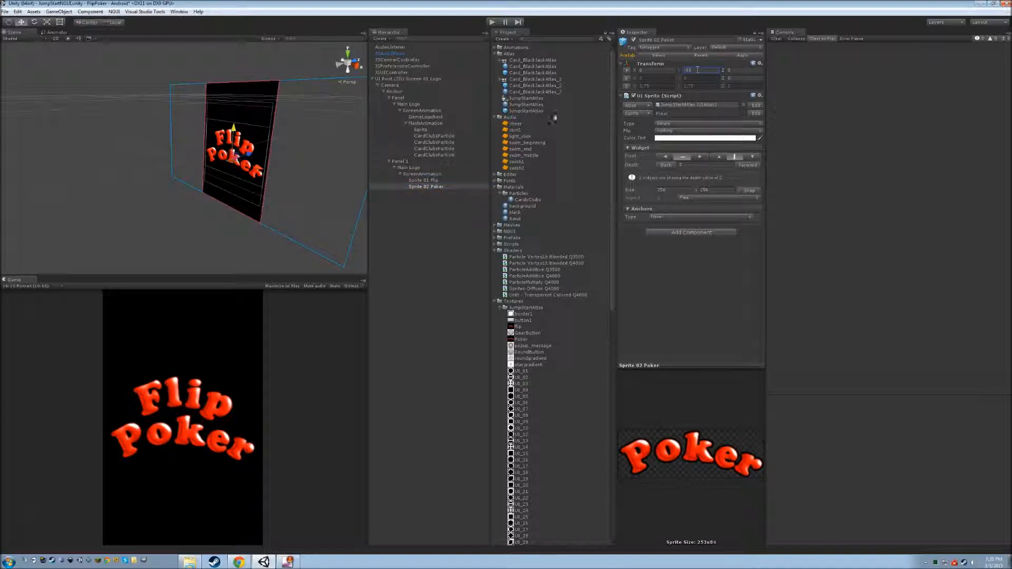
# Set the GameLogoBack object's colour to black
pyautogui.click(432, 117)
pyautogui.click(661, 247)
pyautogui.moveTo(7, 36); pyautogui.dragTo(4, 87)
# Rename Panel 1's ScreenAnimation object, the parent of both word sprites, as Logo Animation
pyautogui.click(424, 110)
pyautogui.click(415, 173)
pyautogui.write('Logo Animation')
pyautogui.press('Return')
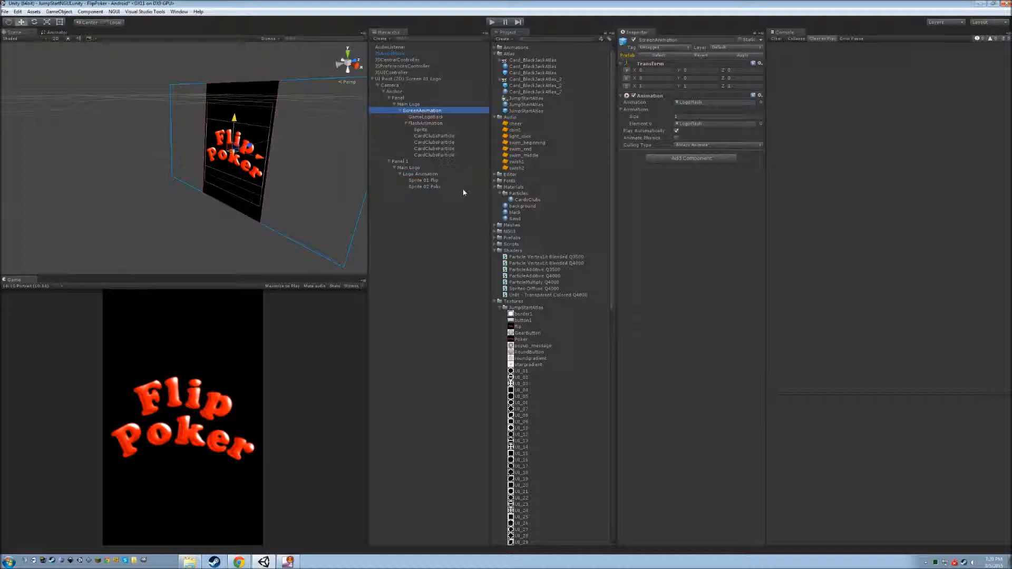
# Open the Animation window for Logo Animation and enlarge it to show the full LogoFlash timeline
pyautogui.click(435, 175)
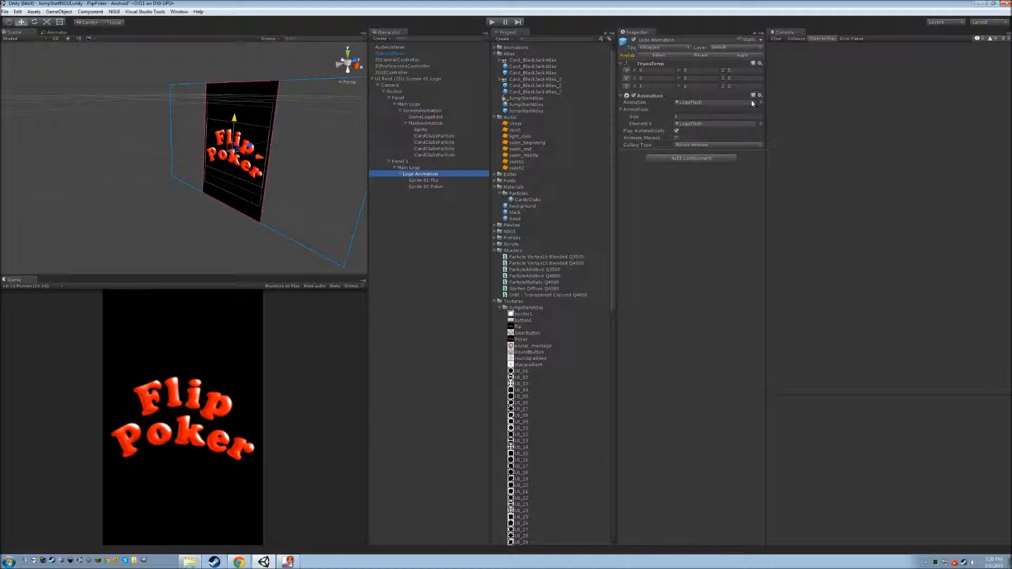
pyautogui.click(179, 12)
pyautogui.click(192, 103)
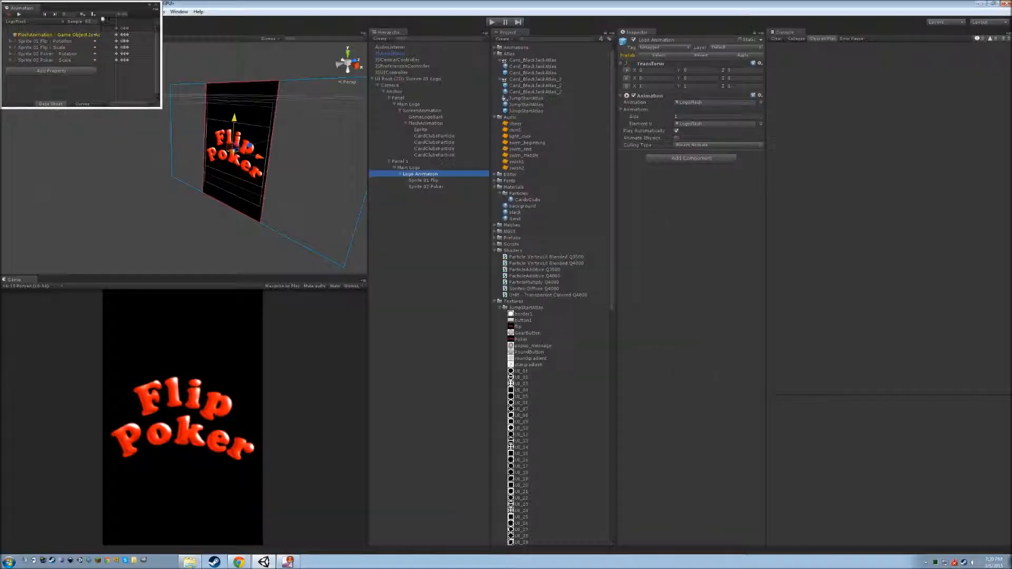
pyautogui.moveTo(67, 5); pyautogui.dragTo(274, 138)
pyautogui.moveTo(367, 241); pyautogui.dragTo(857, 346)
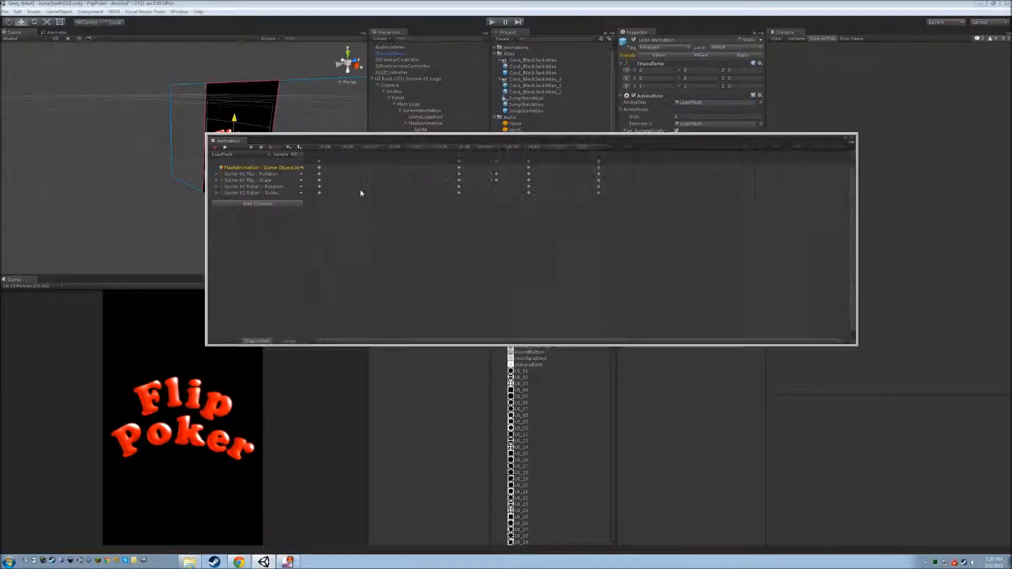
# Play and stop the LogoFlash animation to examine how the word sprites move
pyautogui.click(279, 175)
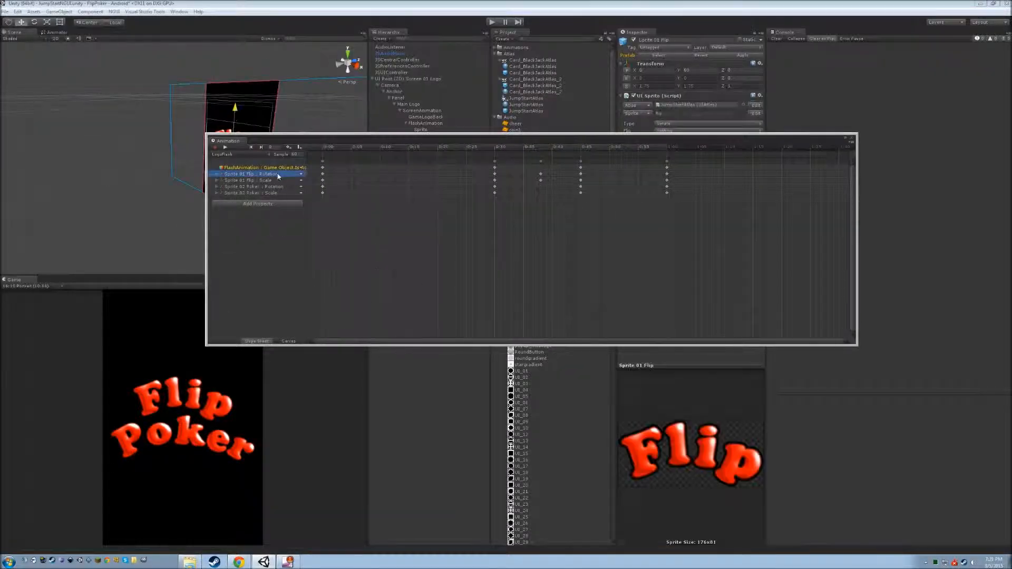
pyautogui.click(224, 147)
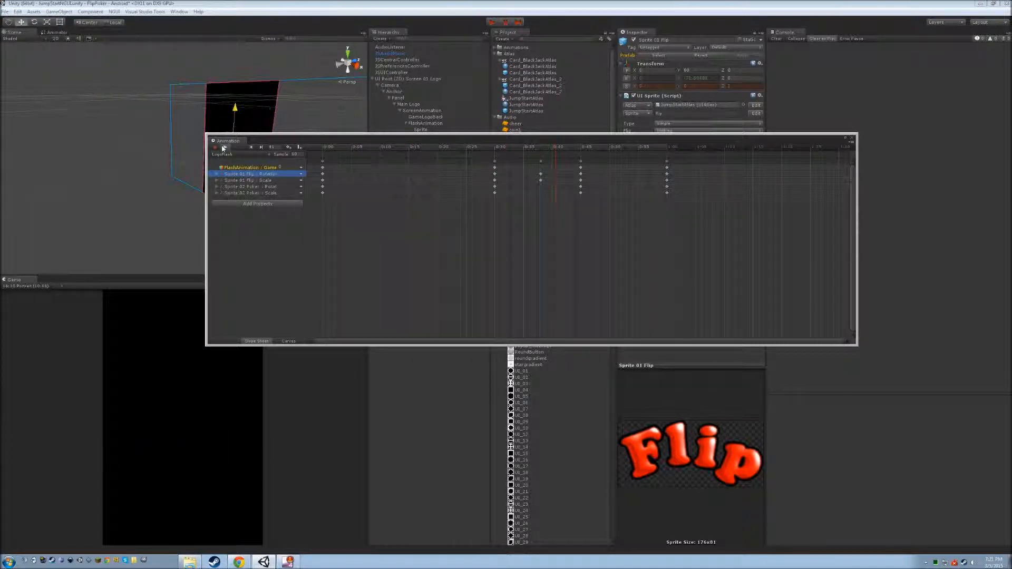
pyautogui.click(223, 147)
# Add a rotation key for Sprite 02 Poker at the time of the Flip sprite's extra rotation key
pyautogui.moveTo(413, 141); pyautogui.dragTo(423, 168)
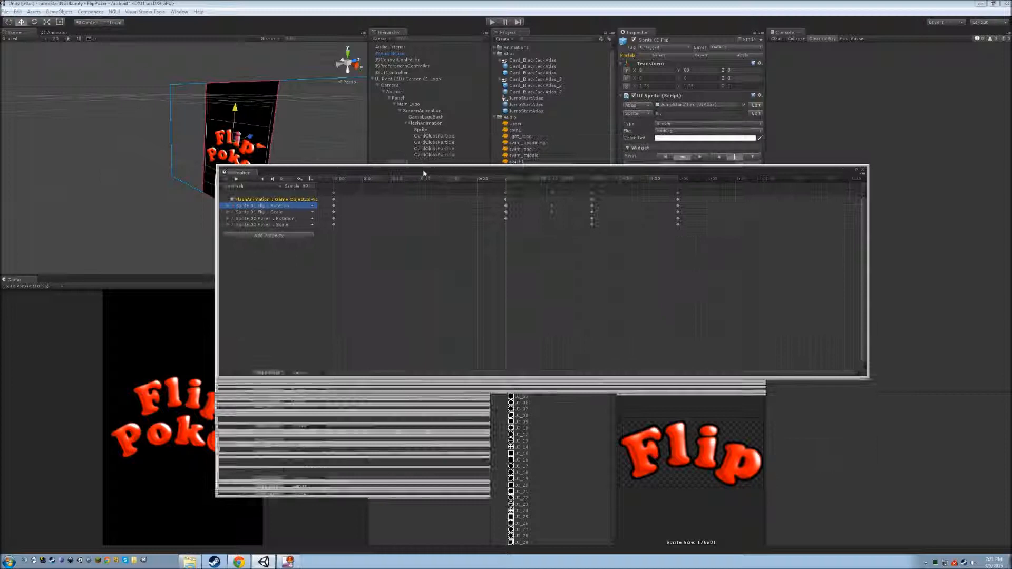
pyautogui.click(267, 213)
pyautogui.click(507, 177)
pyautogui.moveTo(509, 175); pyautogui.dragTo(555, 172)
pyautogui.rightClick(554, 217)
pyautogui.click(557, 218)
# Set Sprite 02 Poker's Y rotation at the new key and play back the LogoFlash animation
pyautogui.moveTo(829, 165); pyautogui.dragTo(811, 171)
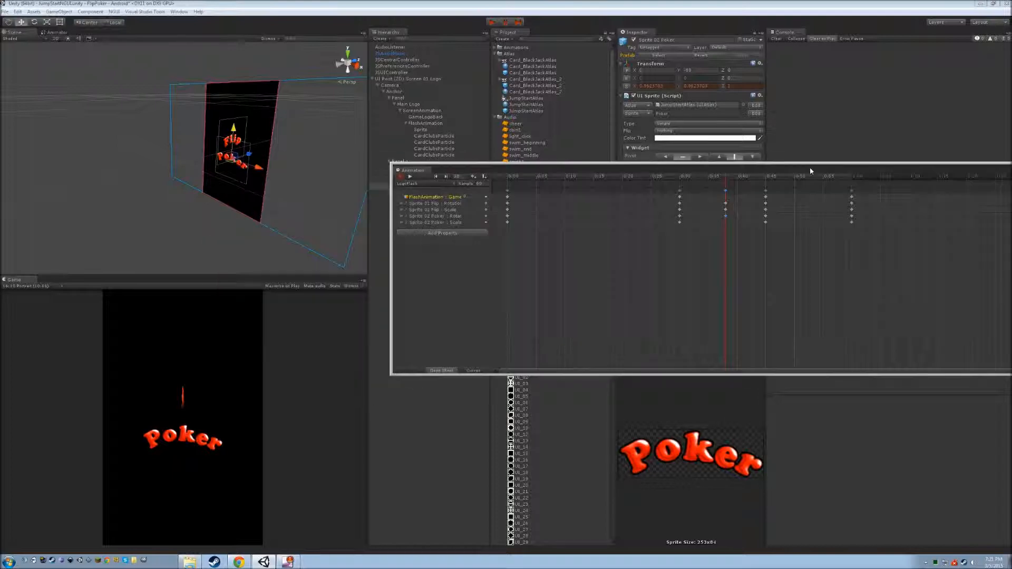
pyautogui.moveTo(508, 172); pyautogui.dragTo(533, 218)
pyautogui.click(425, 180)
pyautogui.click(426, 187)
pyautogui.click(701, 78)
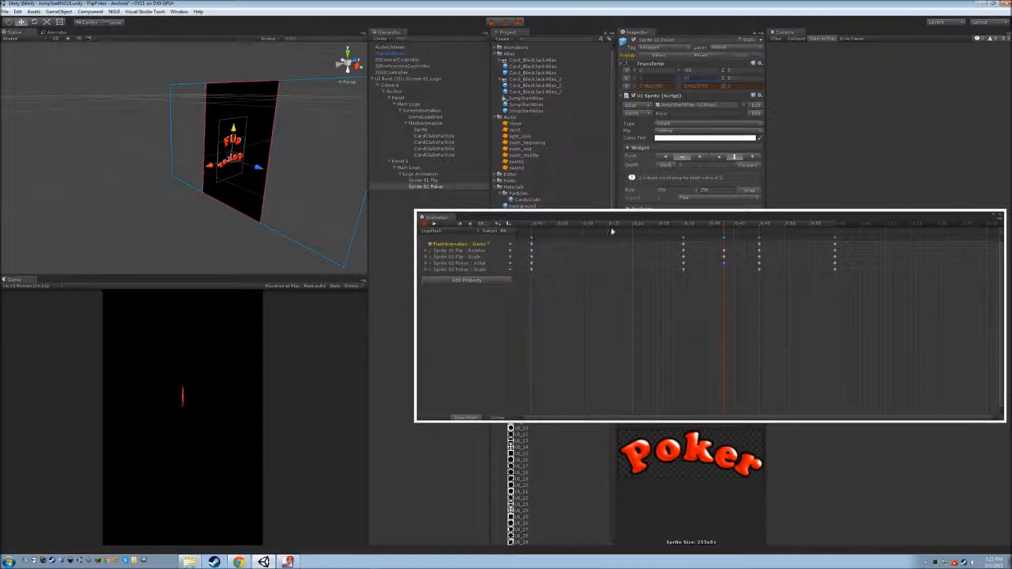
pyautogui.click(435, 223)
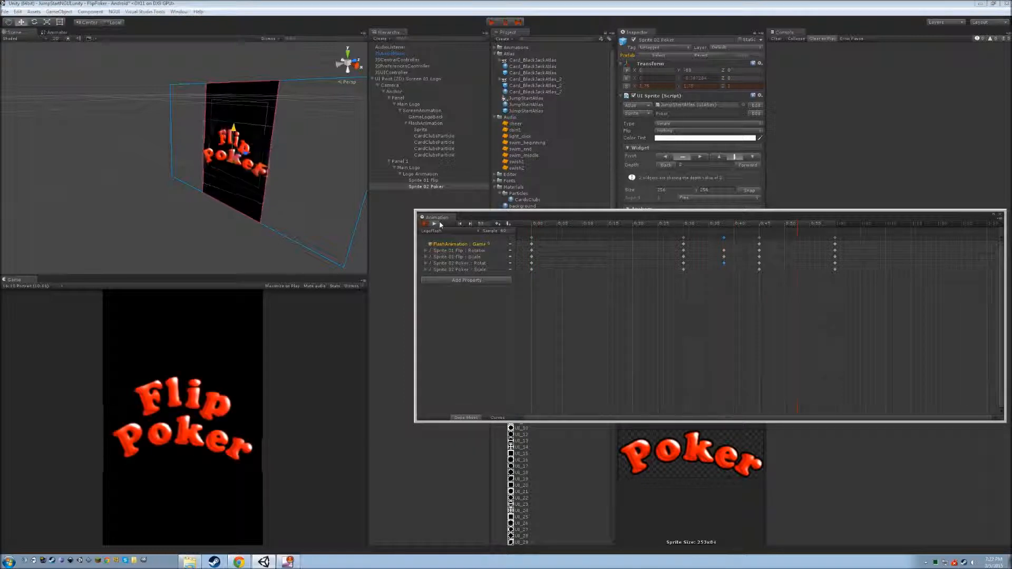
pyautogui.click(1000, 216)
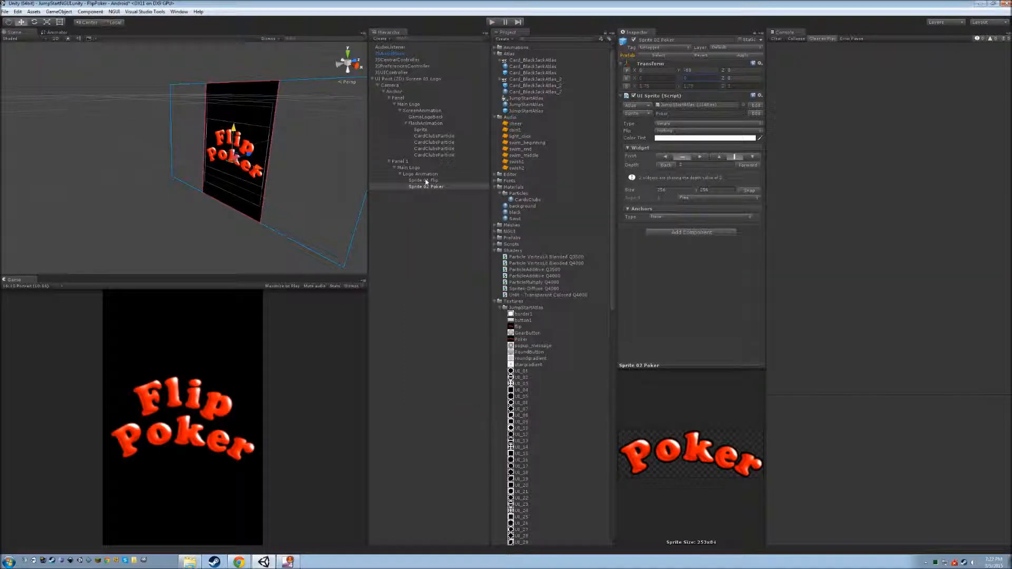
# Deactivate the UI Root (2D) Screen 01 Logo object and start the game in play mode
pyautogui.click(417, 80)
pyautogui.click(633, 40)
pyautogui.hotkey('ctrl', 'p')
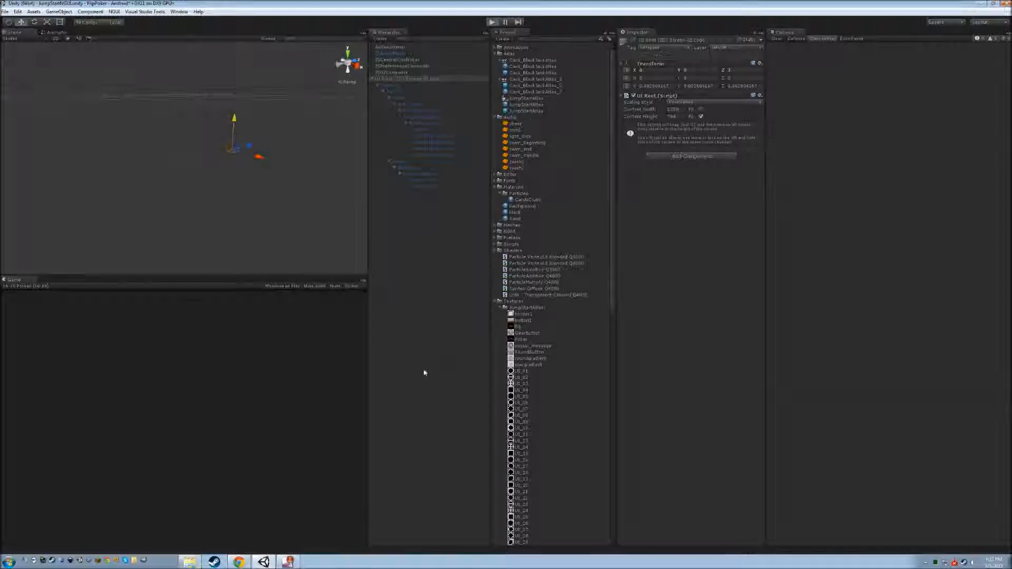